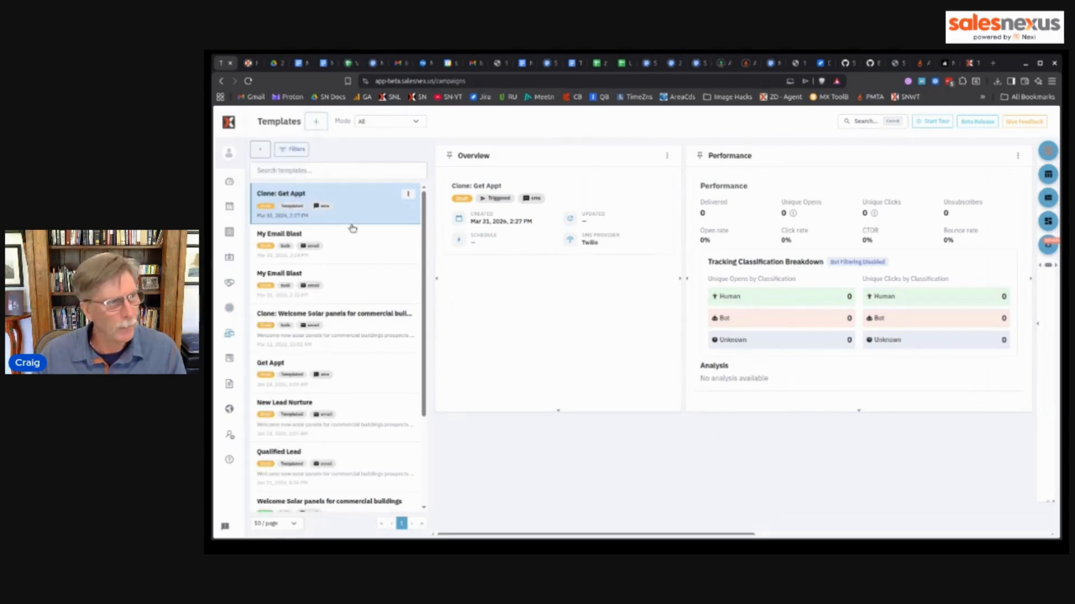
mouse_move(224, 350)
click(246, 336)
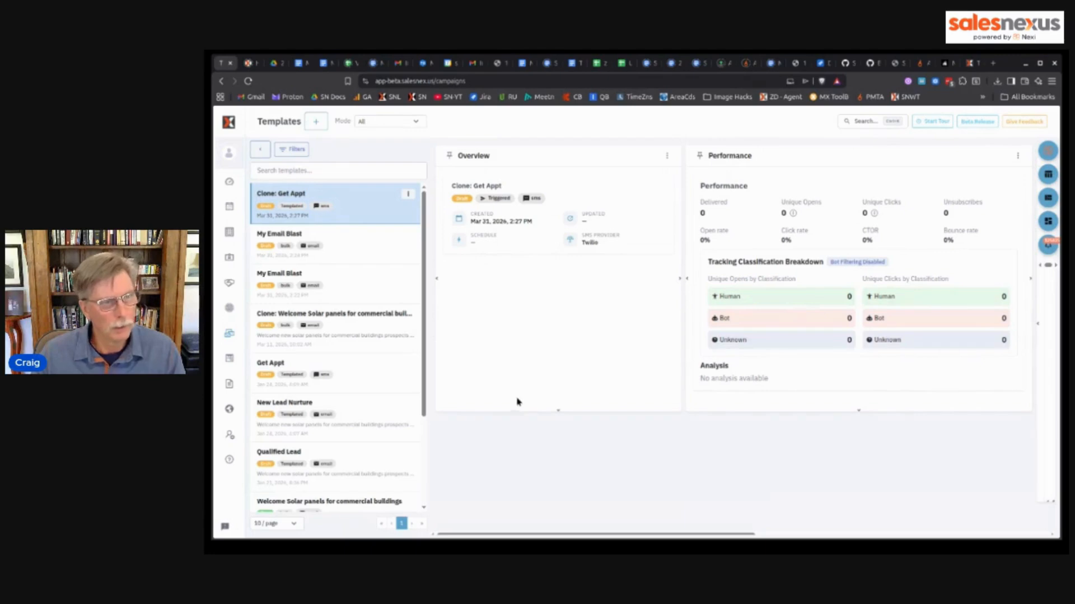
mouse_move(234, 257)
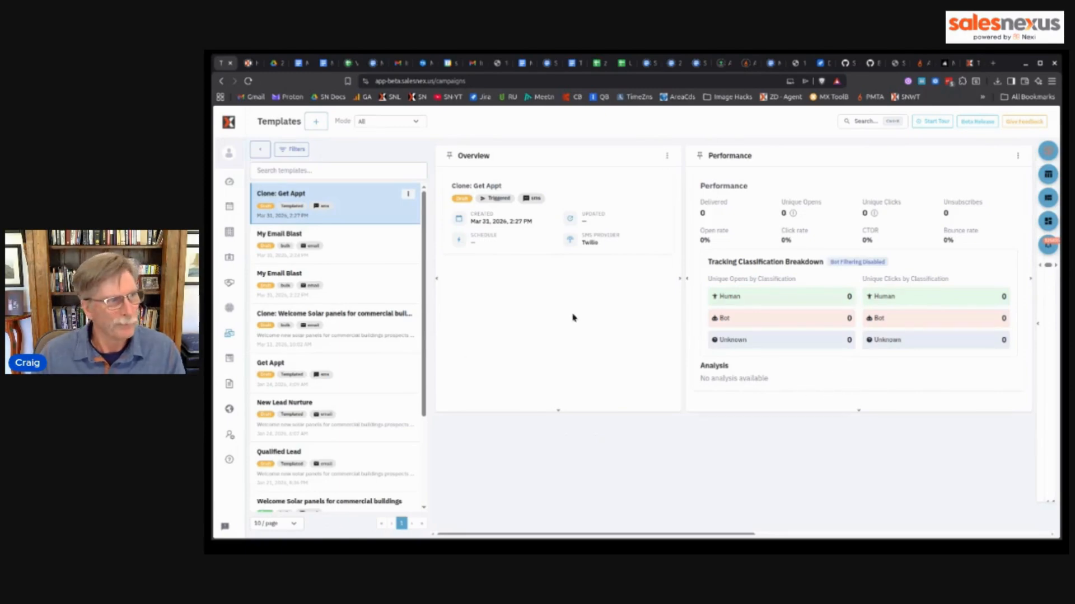
mouse_move(230, 342)
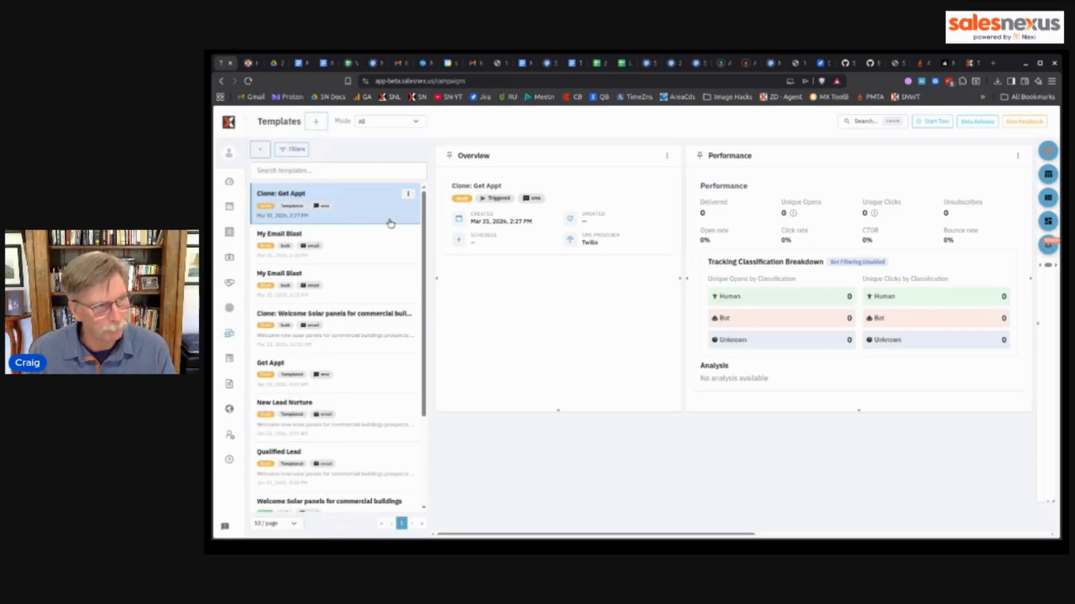
Go to the goals and open the Enhance Energy Independence goal with its pipeline
mouse_move(263, 241)
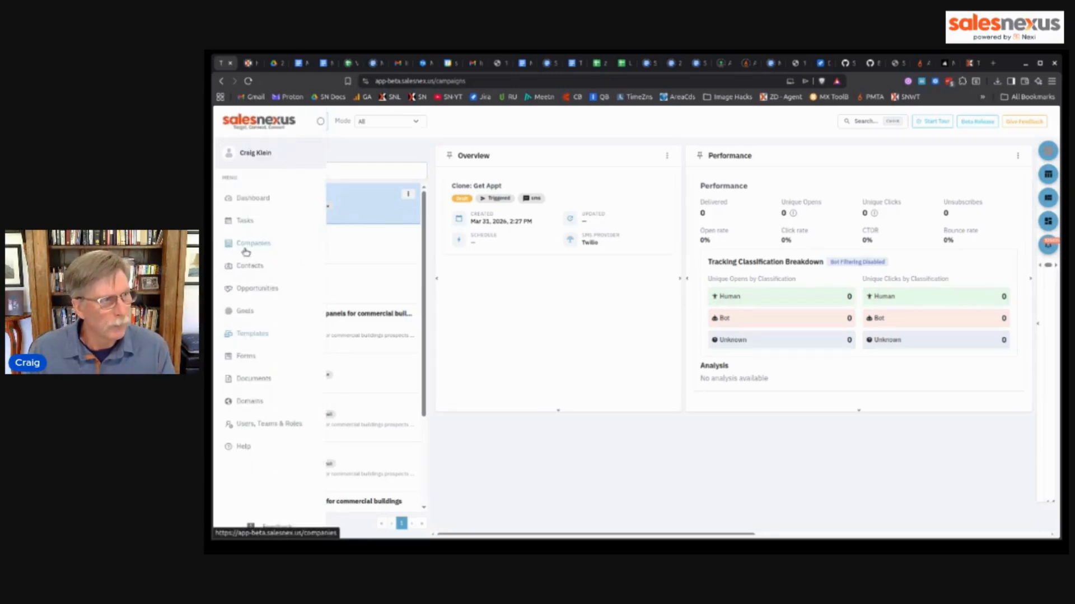
click(240, 312)
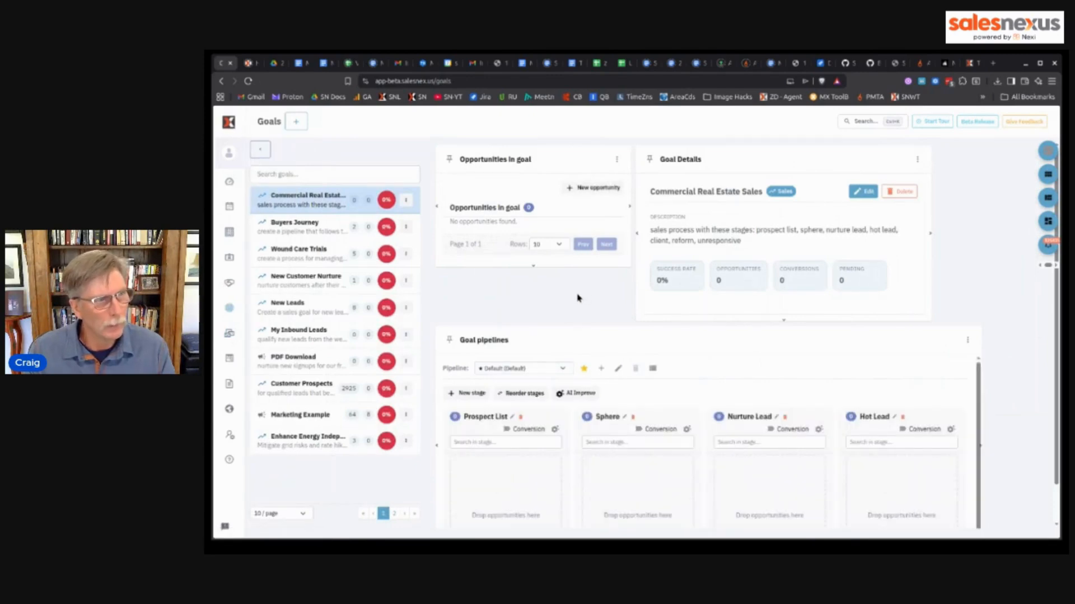
scroll(524, 338, down, 1)
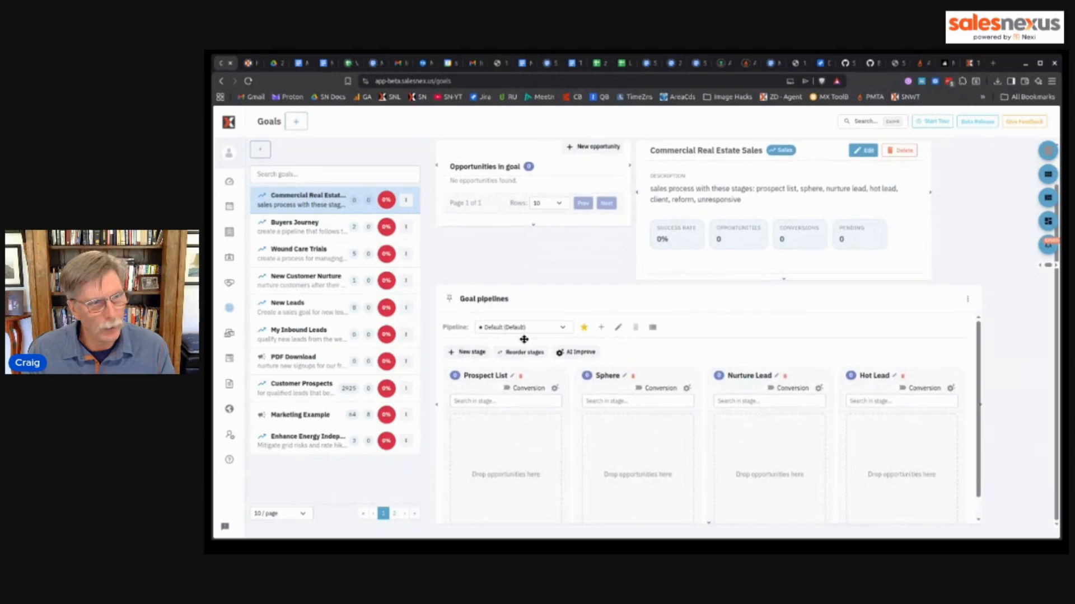
click(295, 441)
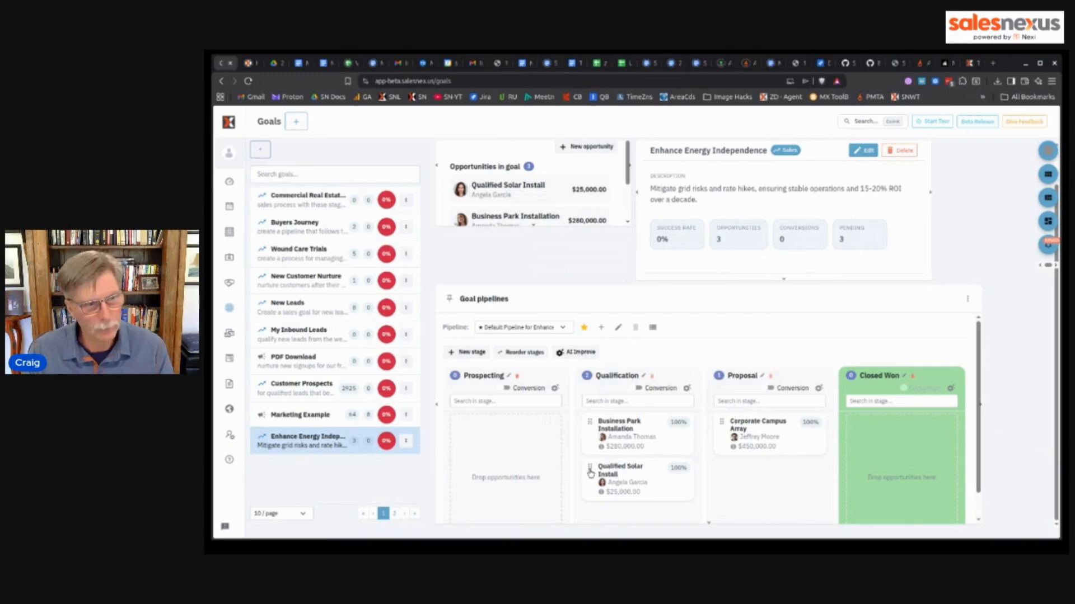
Move the Qualified Solar Install opportunity from Qualification to Prospecting and back again
drag(590, 471, 461, 432)
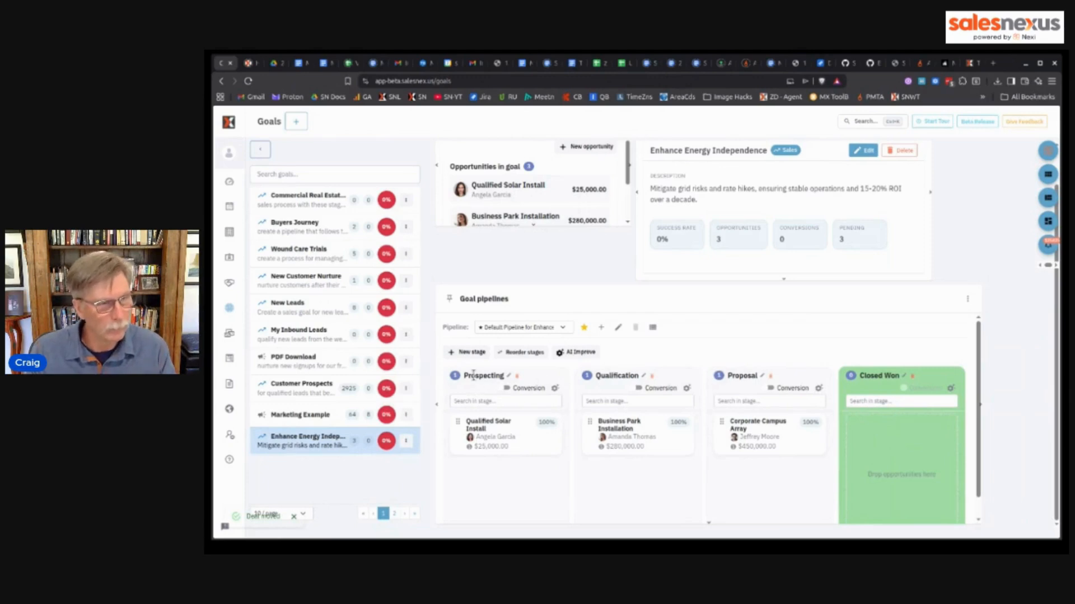
drag(458, 420, 589, 473)
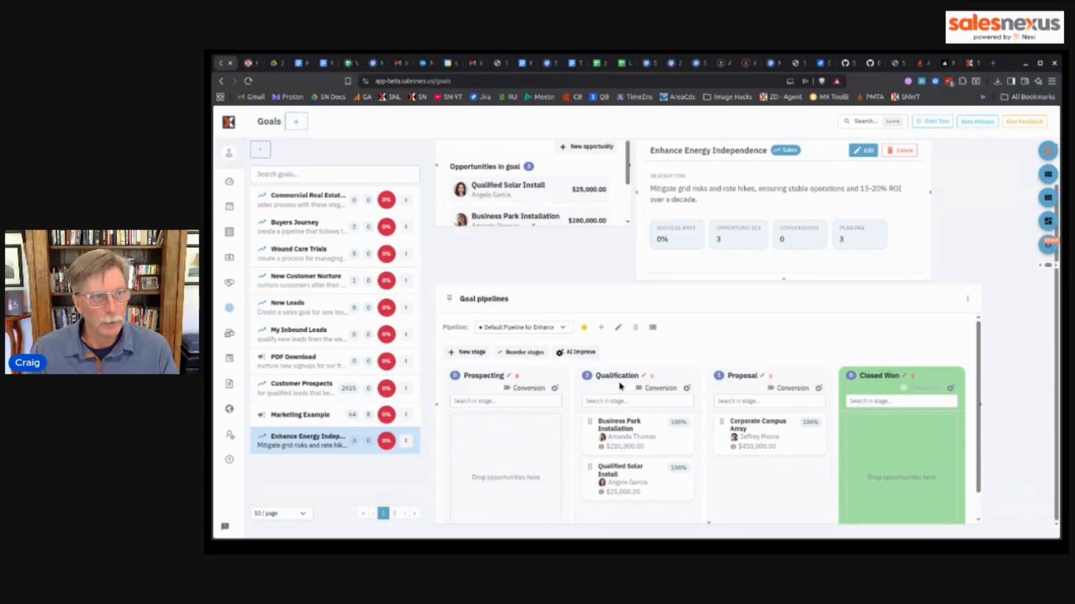
Review the automation triggers of the Prospecting stage and close them without changes
click(554, 390)
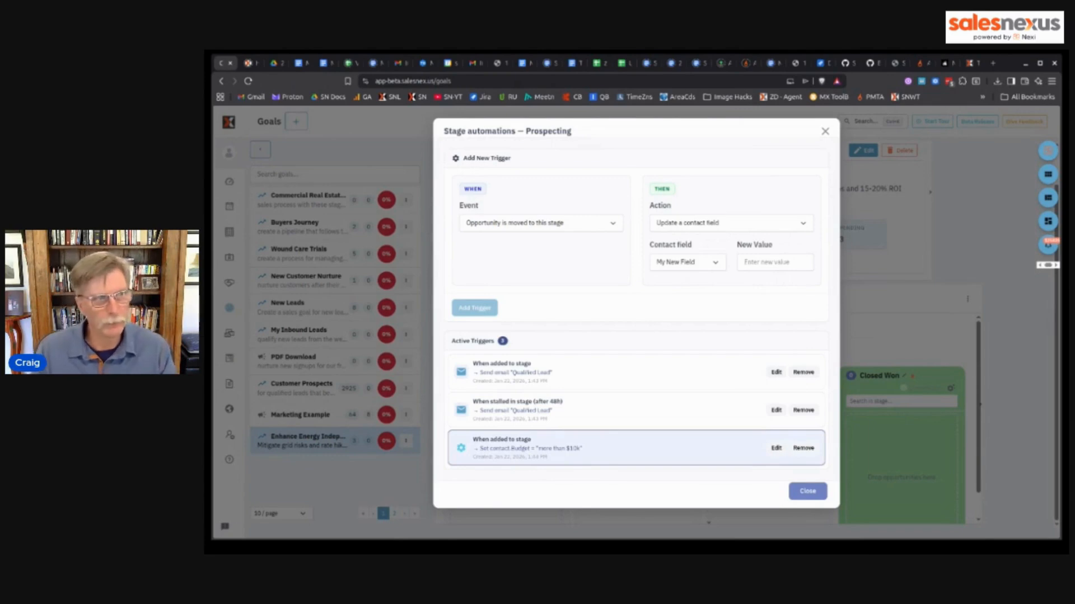
click(808, 492)
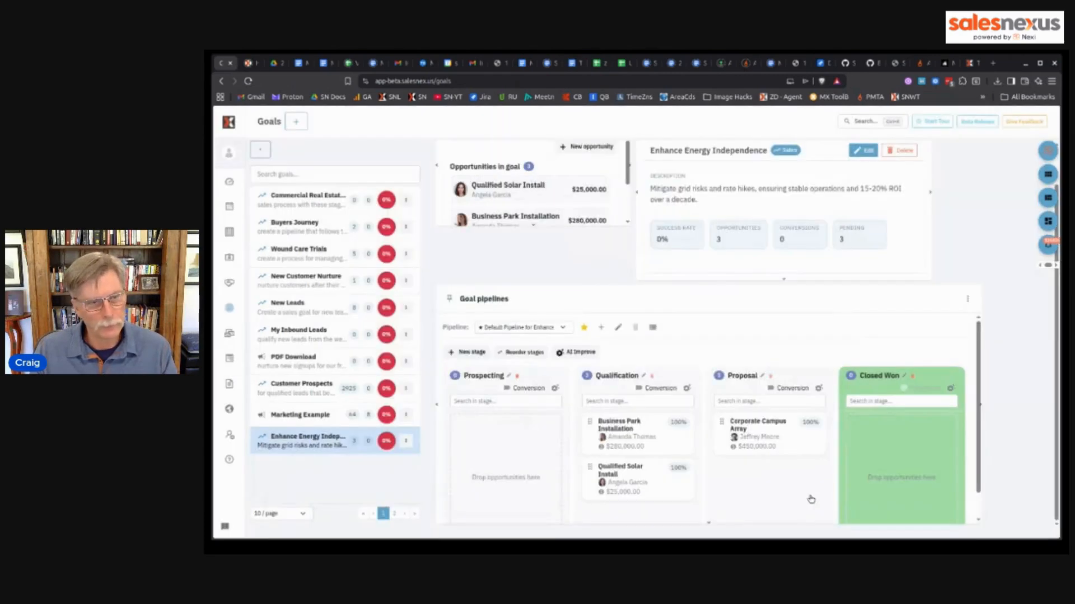
Start a new goal and name it My Training Example
click(296, 123)
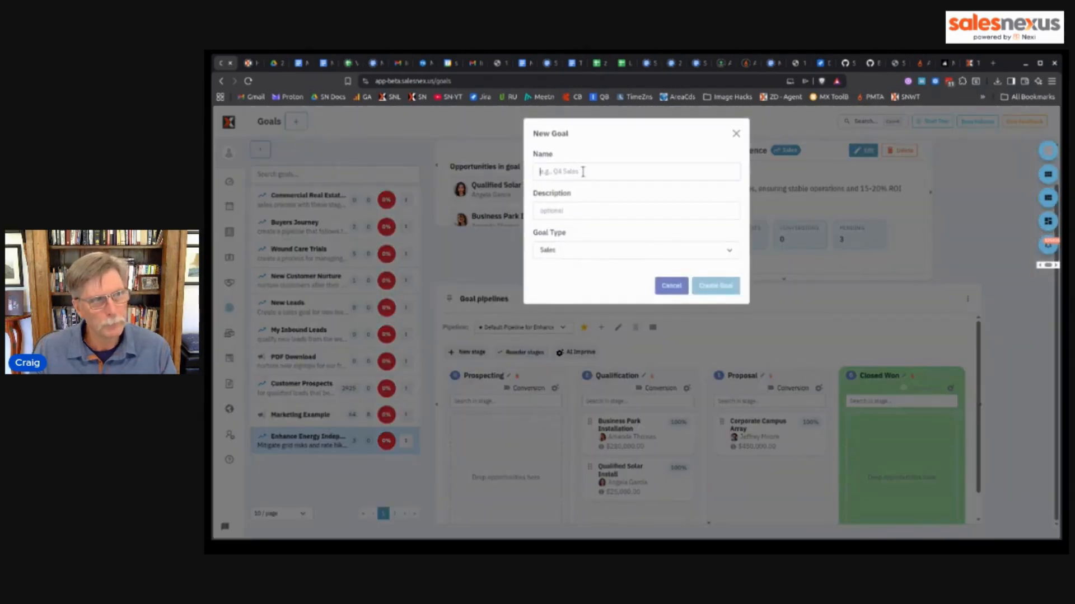
click(583, 171)
text(My)
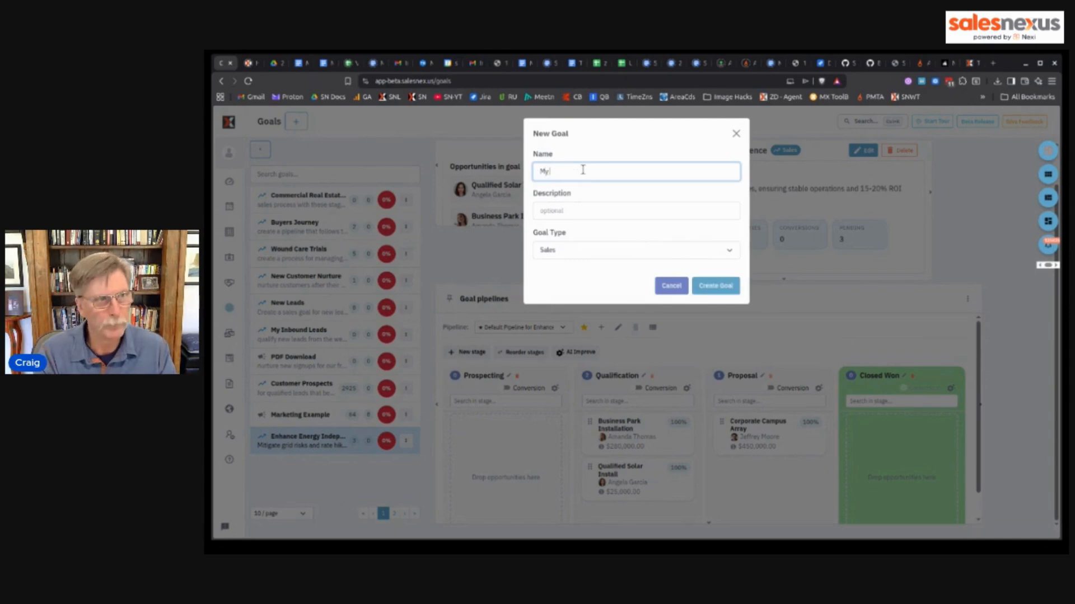
text( Training Example)
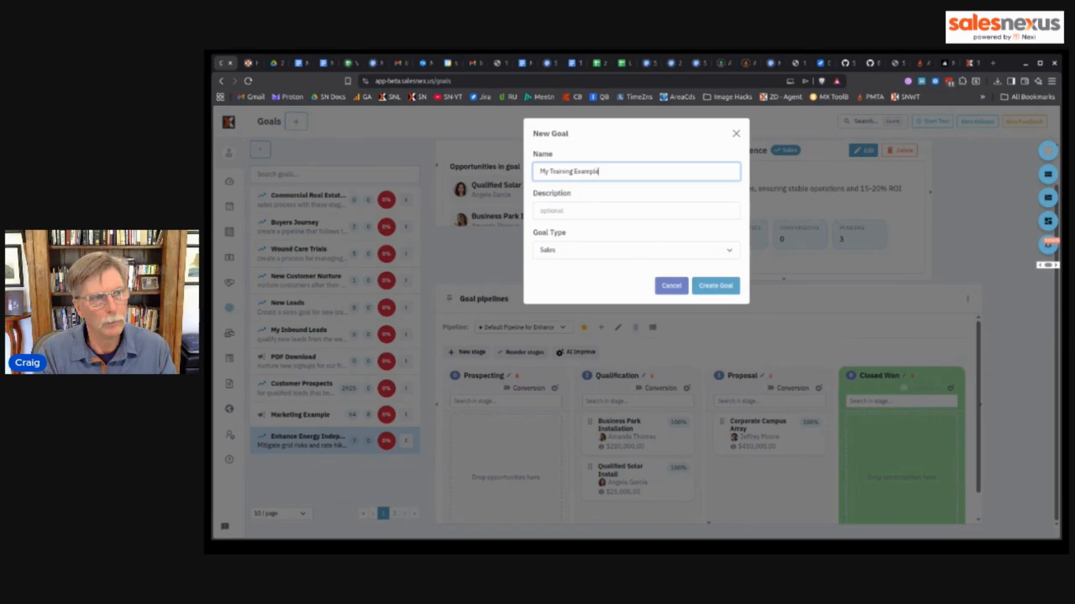
Describe the goal as "sales pipeline for managing follow up, engagement, qualification and needs discovery for new leads met at networking events" and create it
key(Tab)
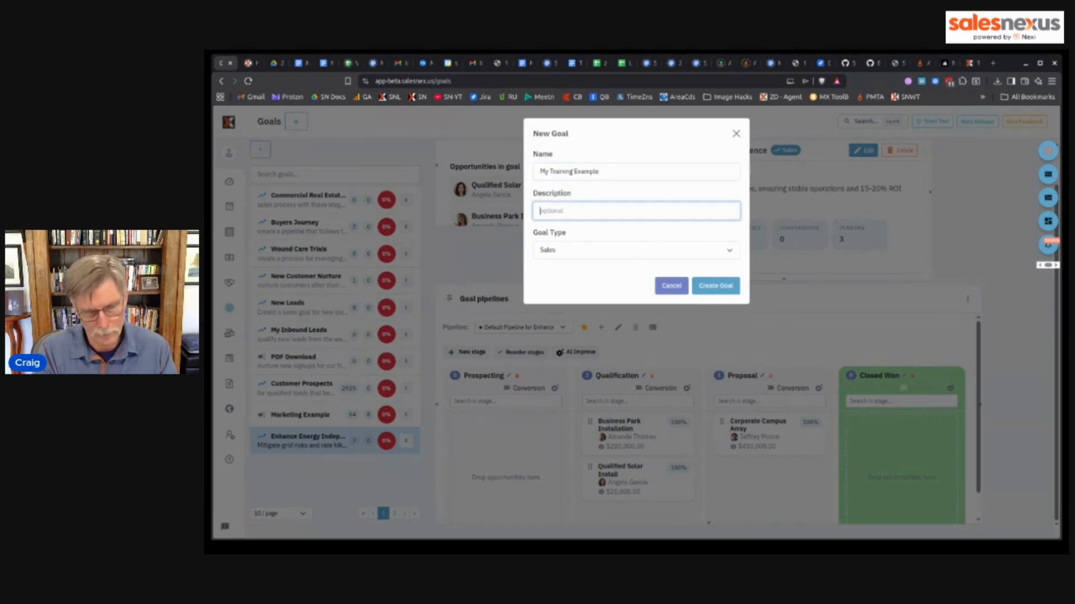
text(sales pipe)
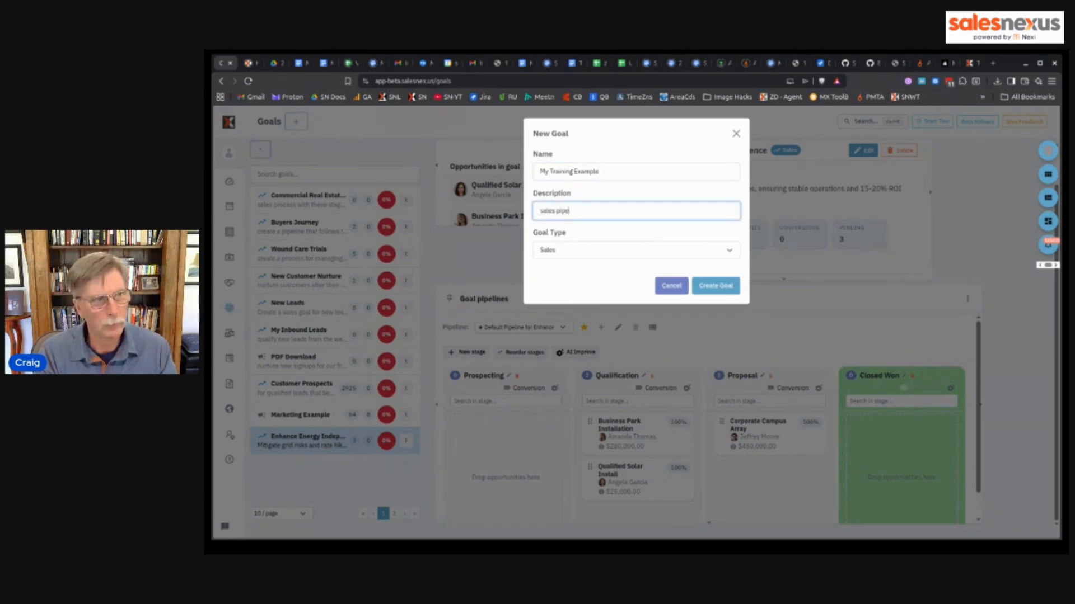
text(line)
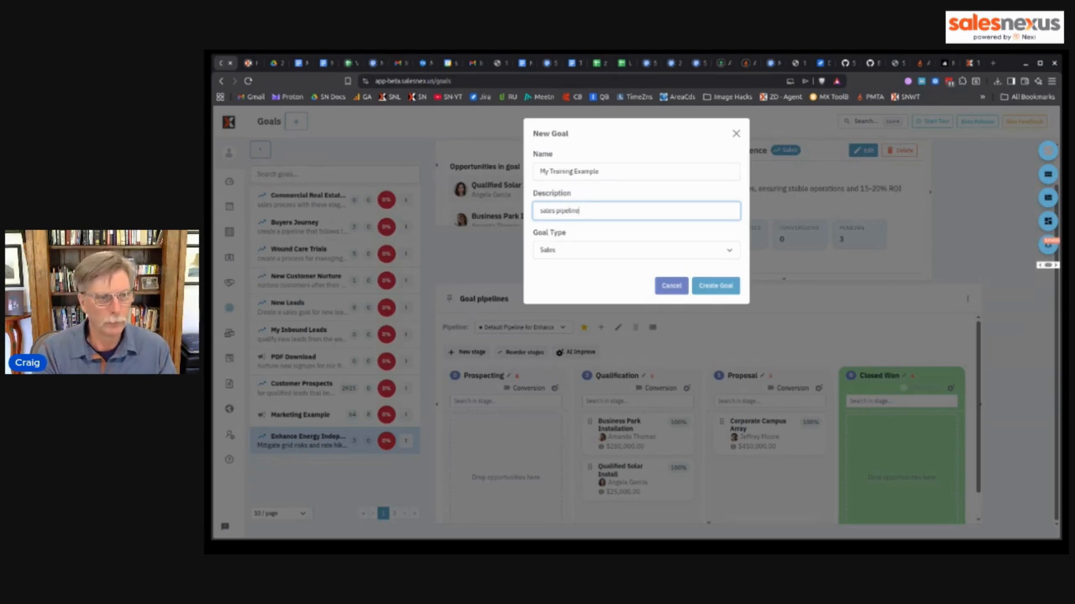
text( for ma)
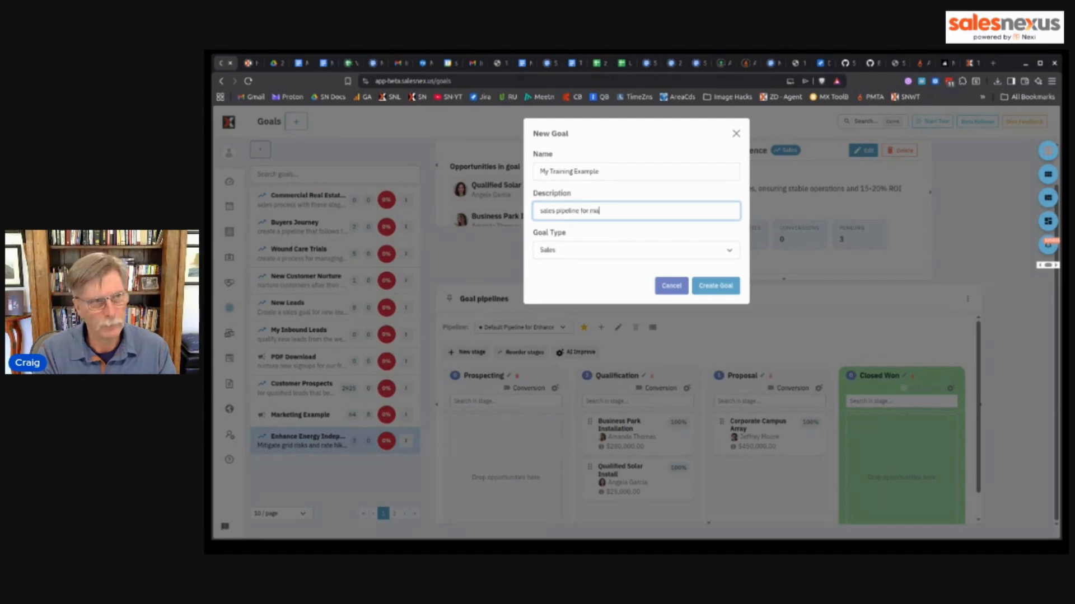
text(naging follow u)
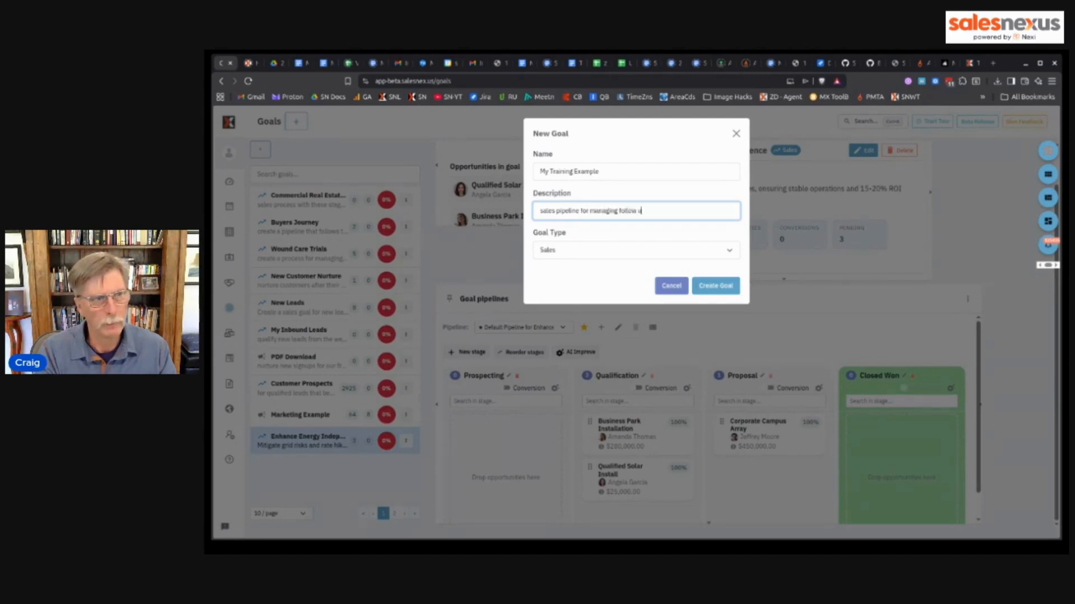
text(p, engagement, qua)
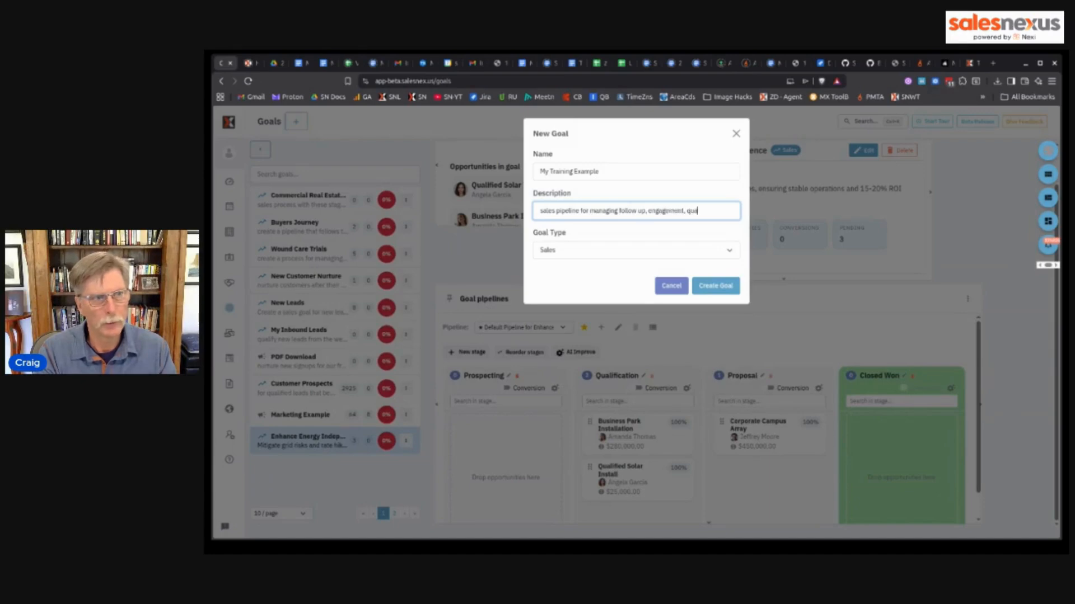
text(lification and)
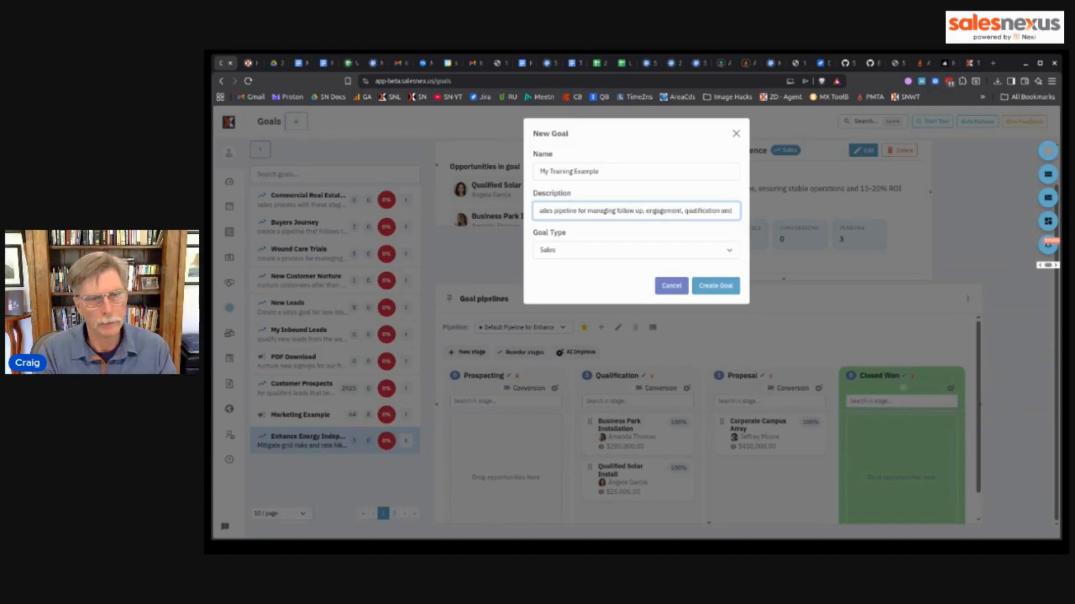
text( needs discovery for new)
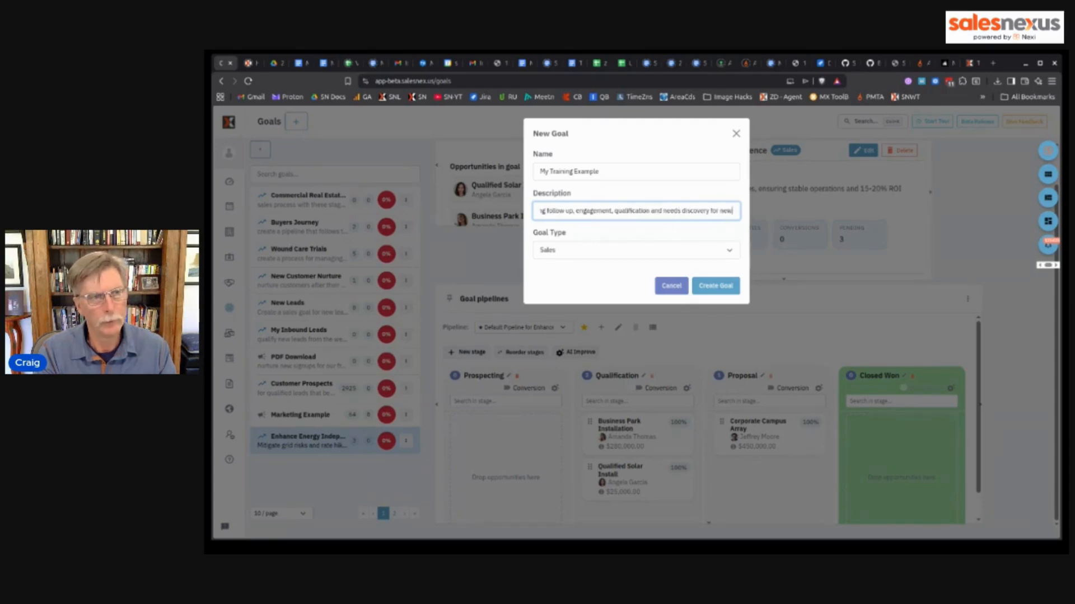
text( leads)
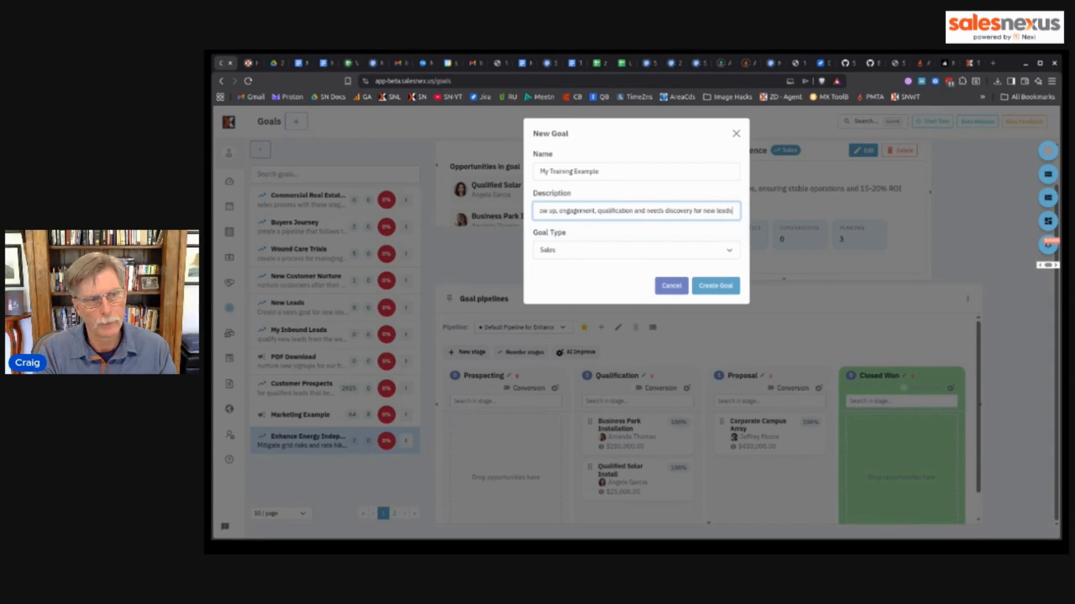
text( met at networking events)
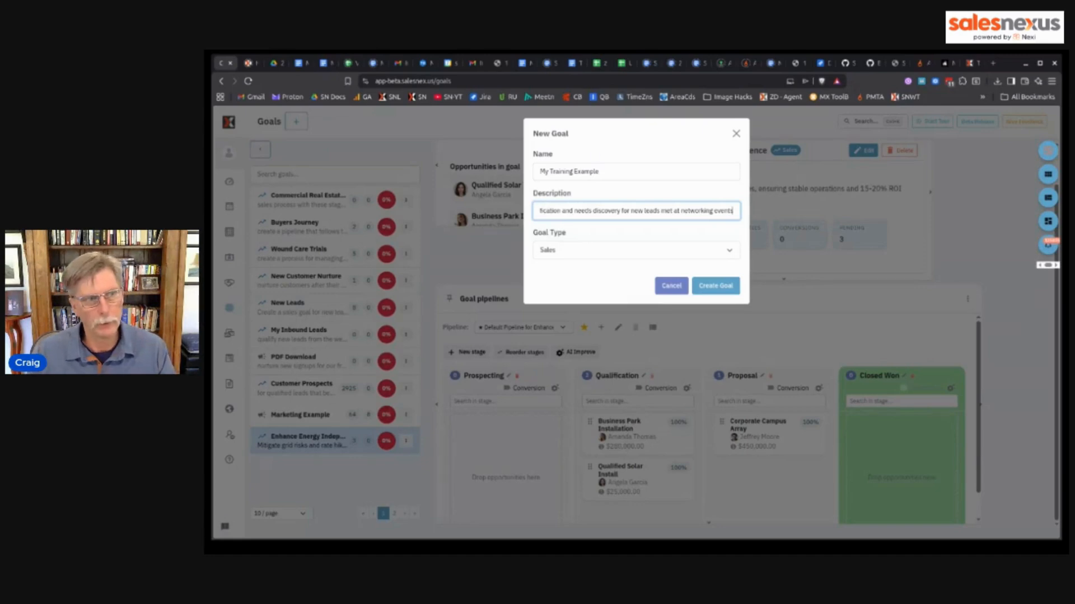
click(720, 286)
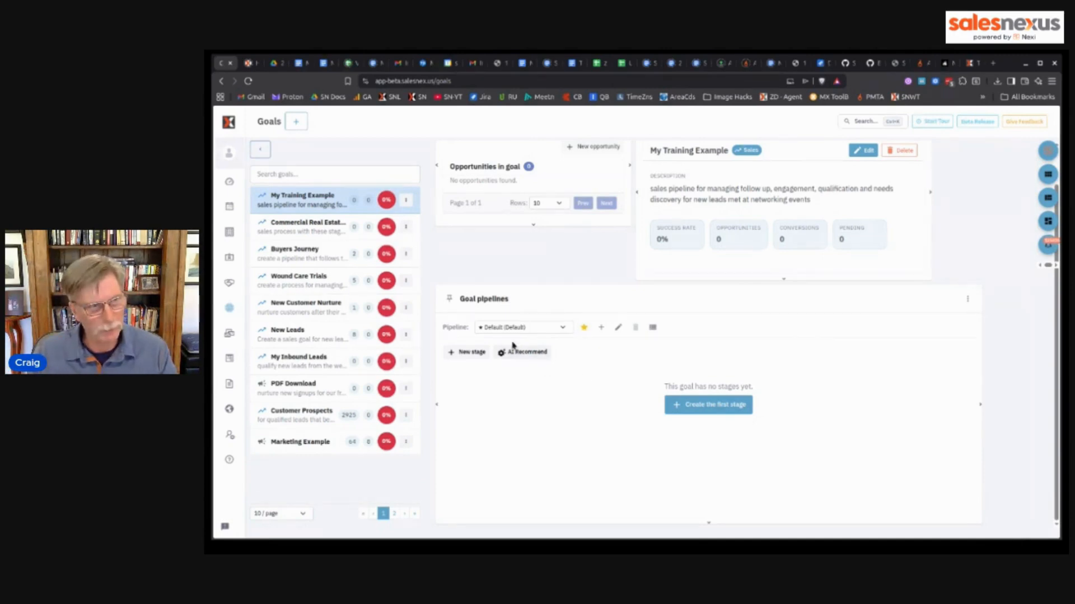
Create the first pipeline stage of the My Training Example goal, named New Lead
click(519, 358)
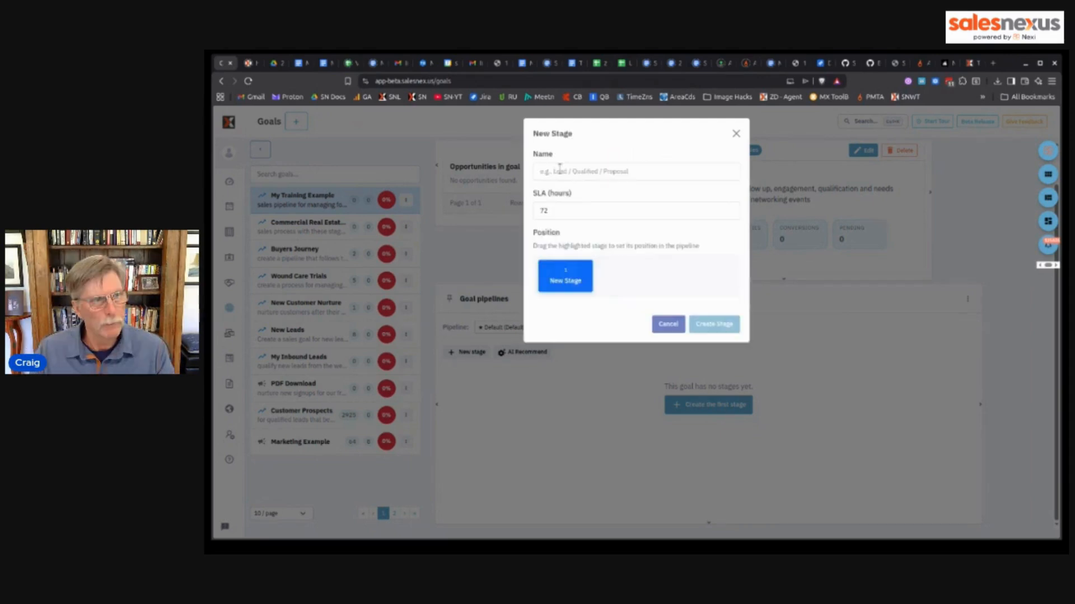
click(589, 174)
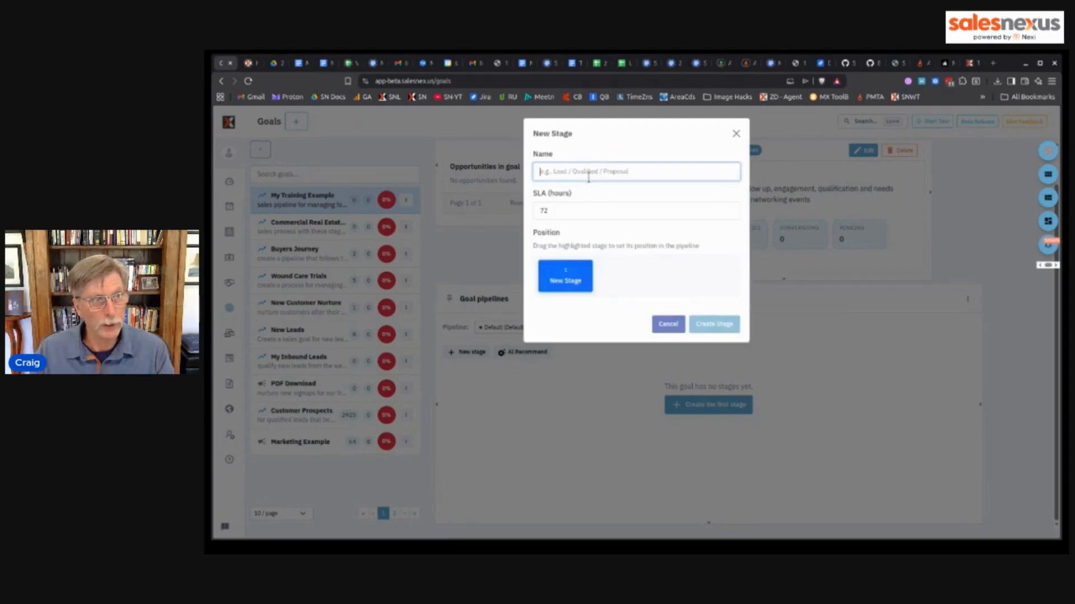
text(New Lead)
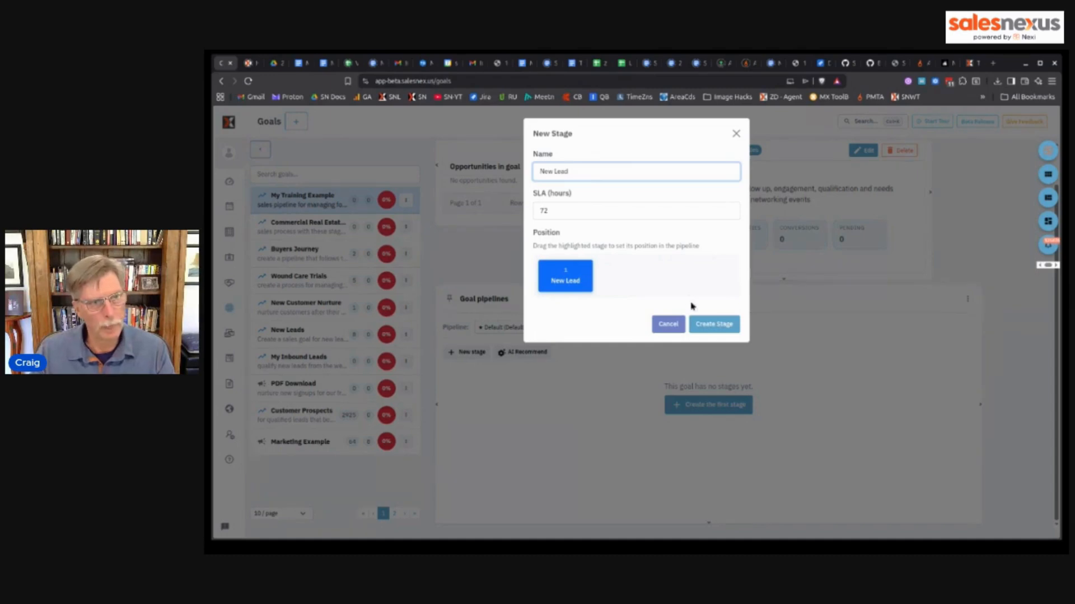
click(719, 324)
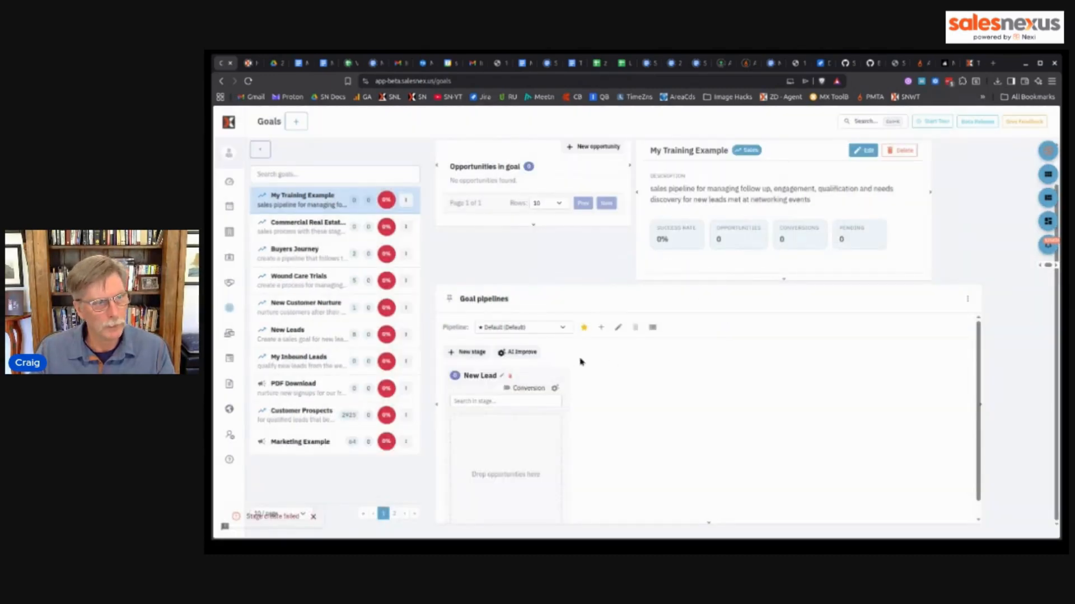
Add a second pipeline stage named Qualification after New Lead
click(460, 353)
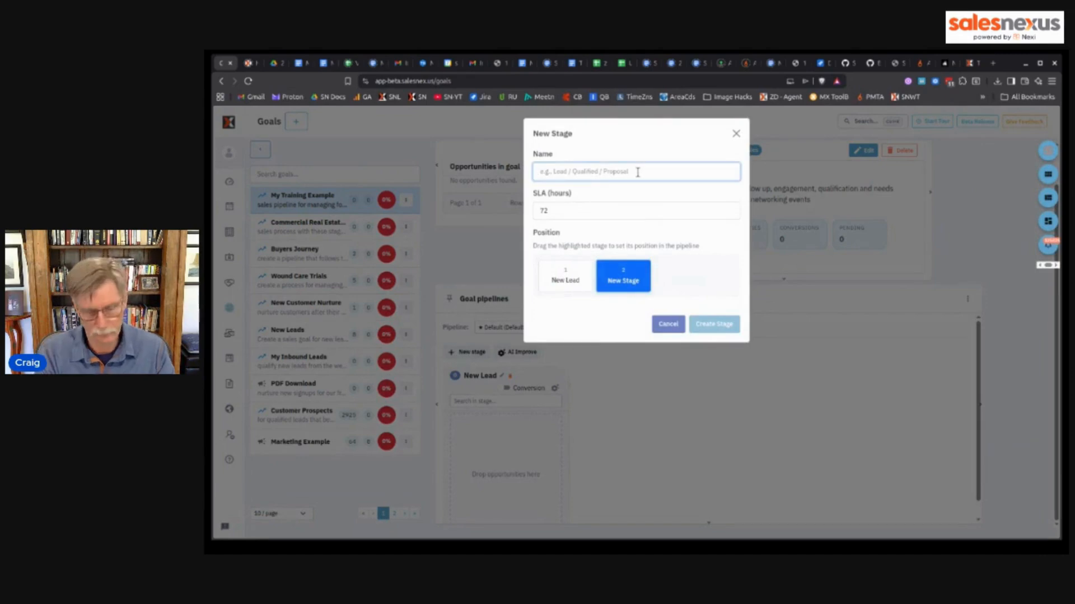
text(Qualification)
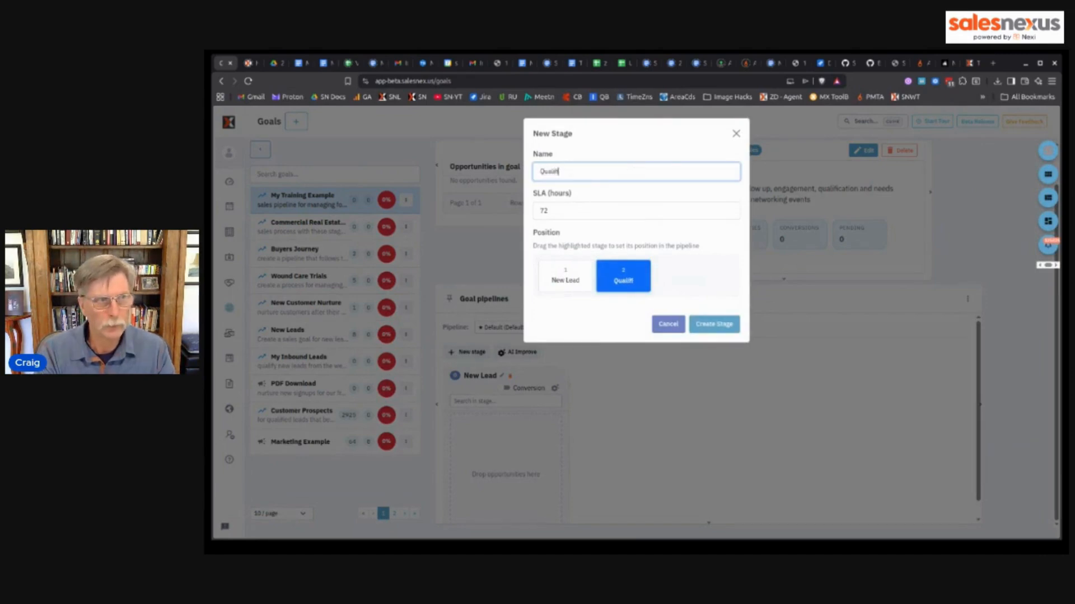
click(713, 325)
Add a third pipeline stage named Need Discovery after Qualification
click(466, 352)
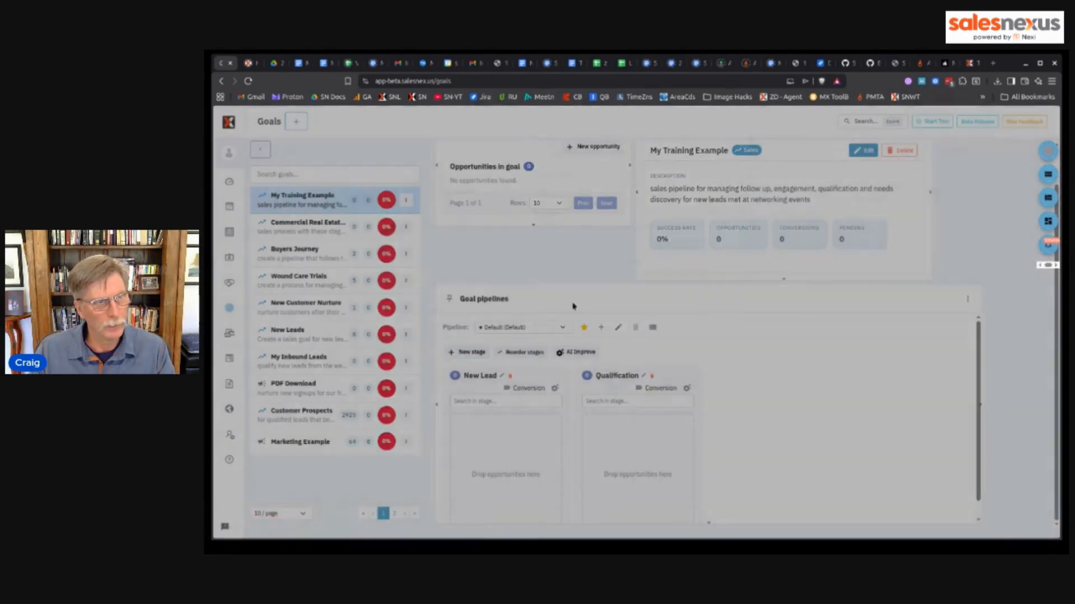
click(648, 171)
text(Need)
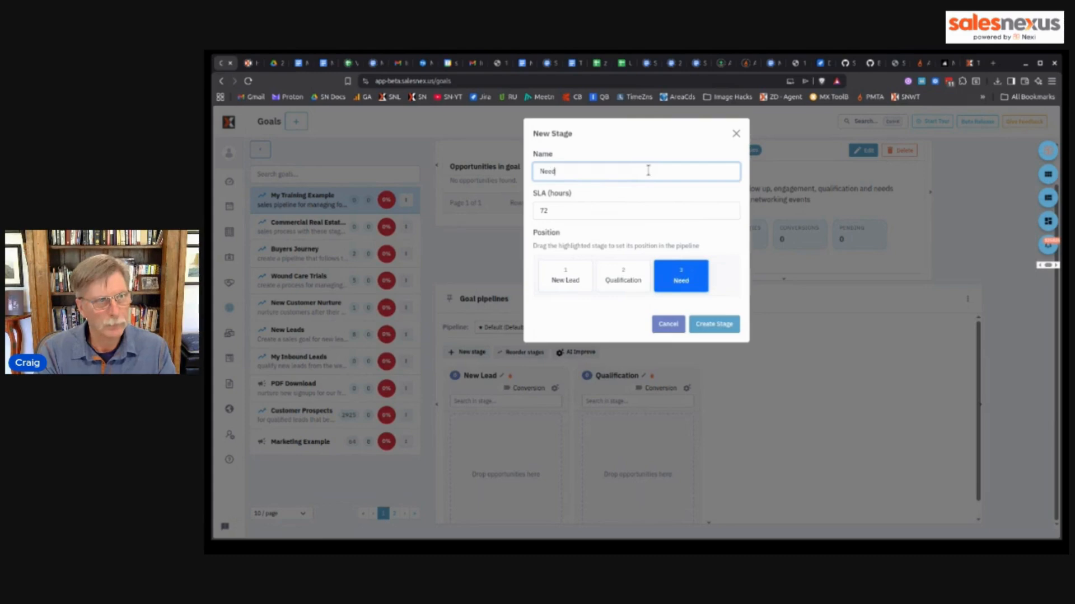
text( Discovery)
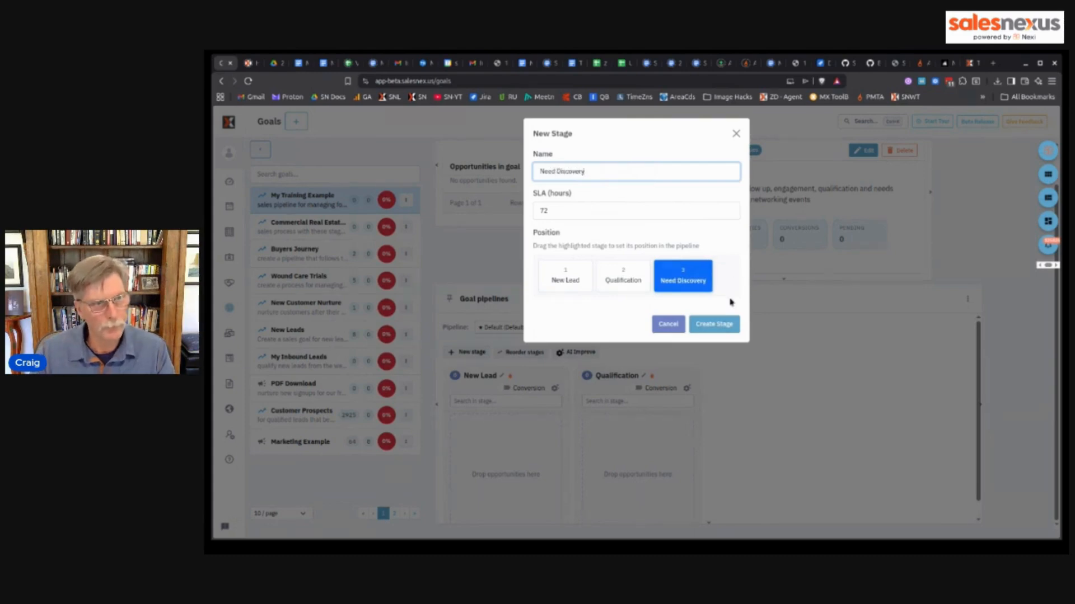
click(713, 324)
Add a fourth pipeline stage named Proposal after Need Discovery
click(466, 352)
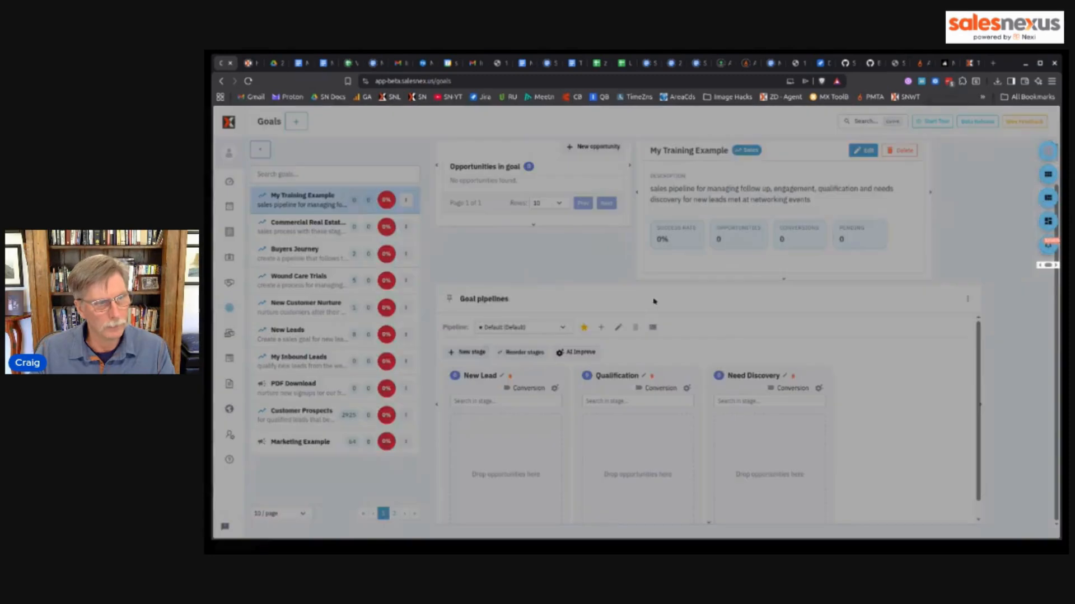
click(626, 171)
text(Proposal)
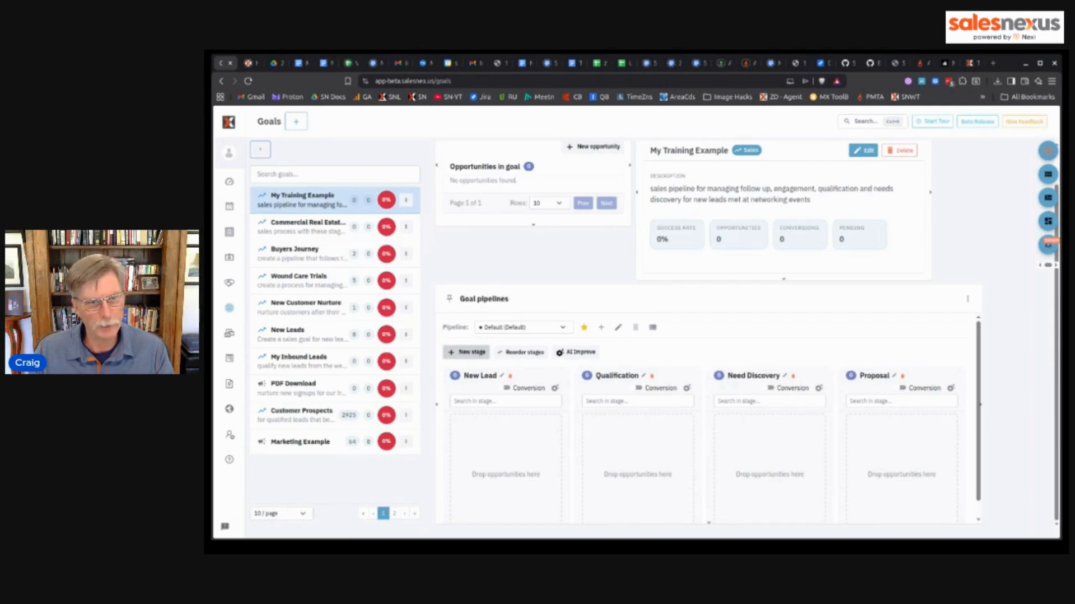
Add a fifth pipeline stage named Closed after Proposal
click(475, 356)
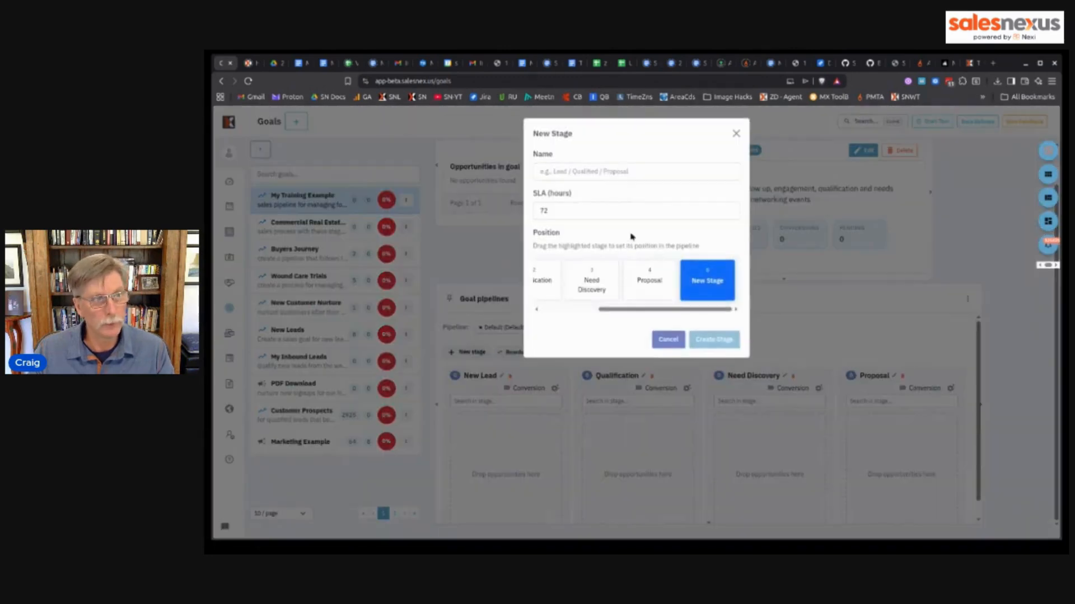
click(615, 172)
text(Closed)
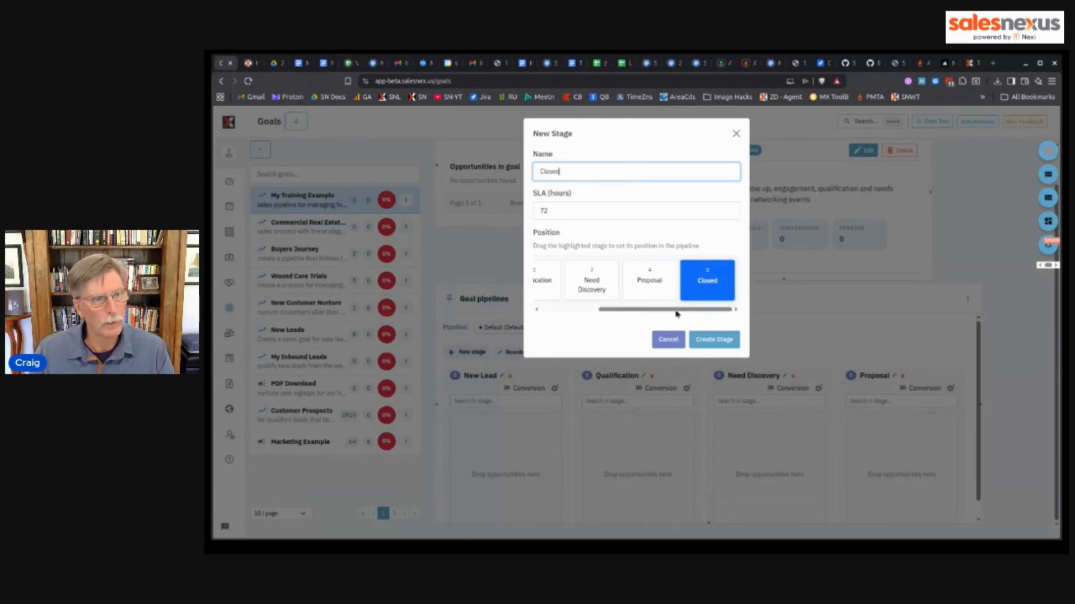
click(713, 341)
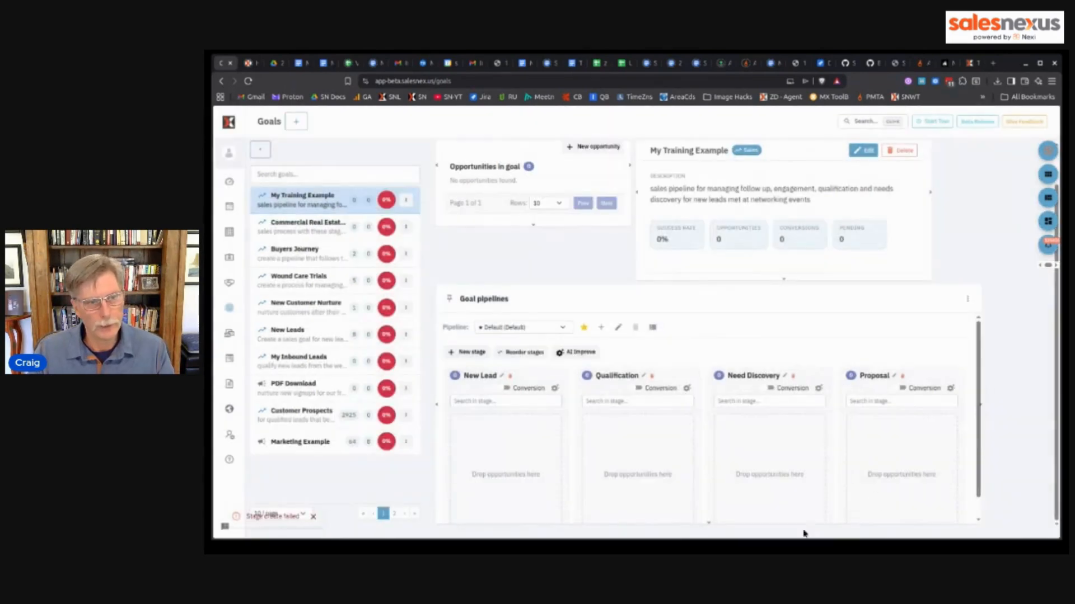
Set the Closed stage as the pipeline's conversion stage
scroll(822, 453, down, 2)
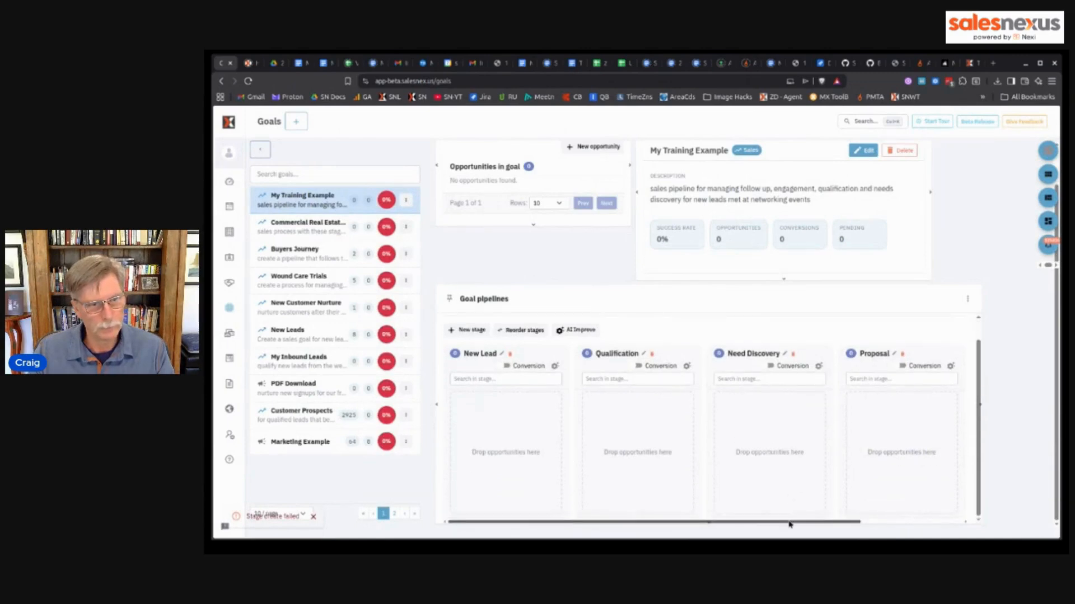
drag(790, 523, 917, 525)
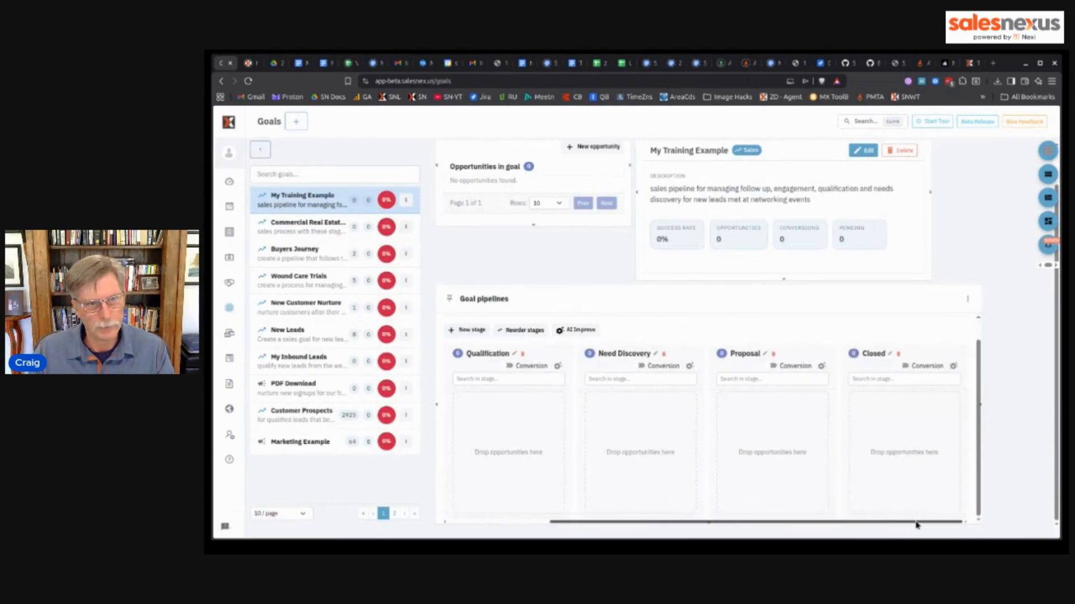
click(904, 366)
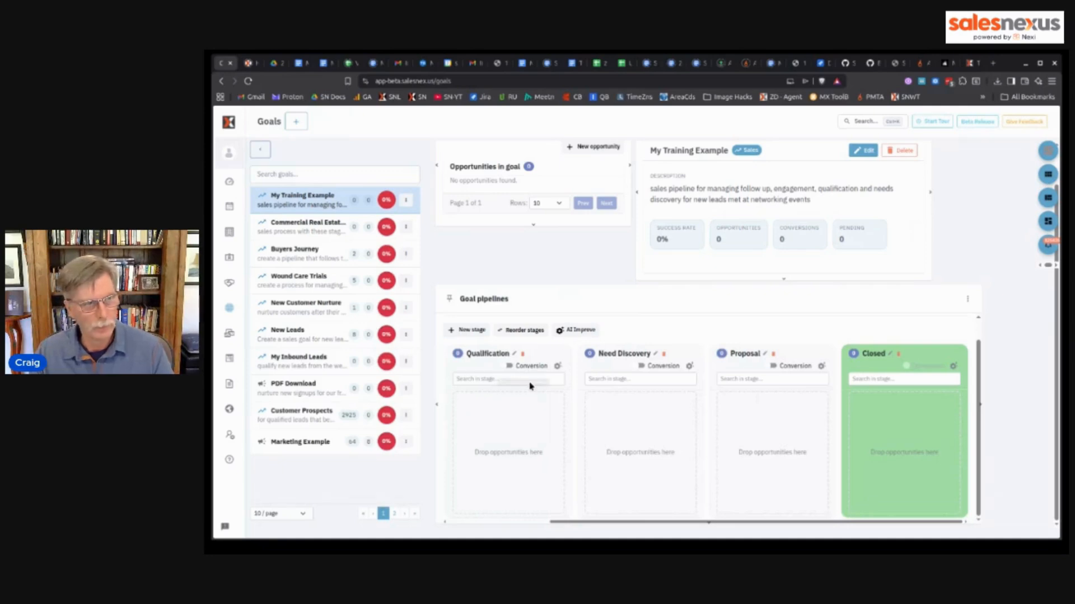
Set up a New Lead stage automation that sends the New Lead Nurture email template when an opportunity is moved to this stage
drag(599, 524, 496, 525)
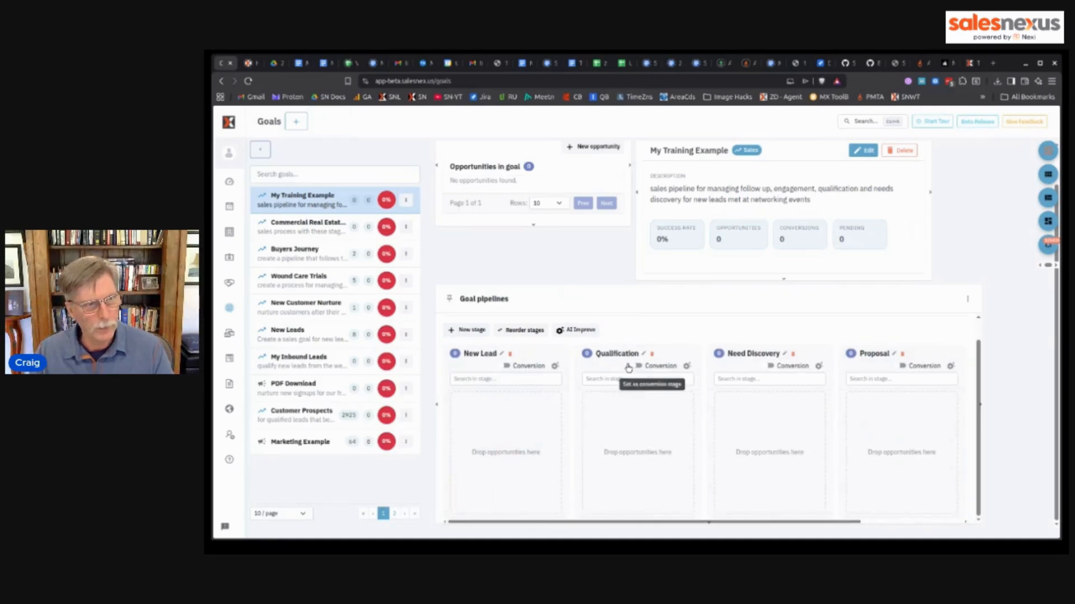
click(554, 367)
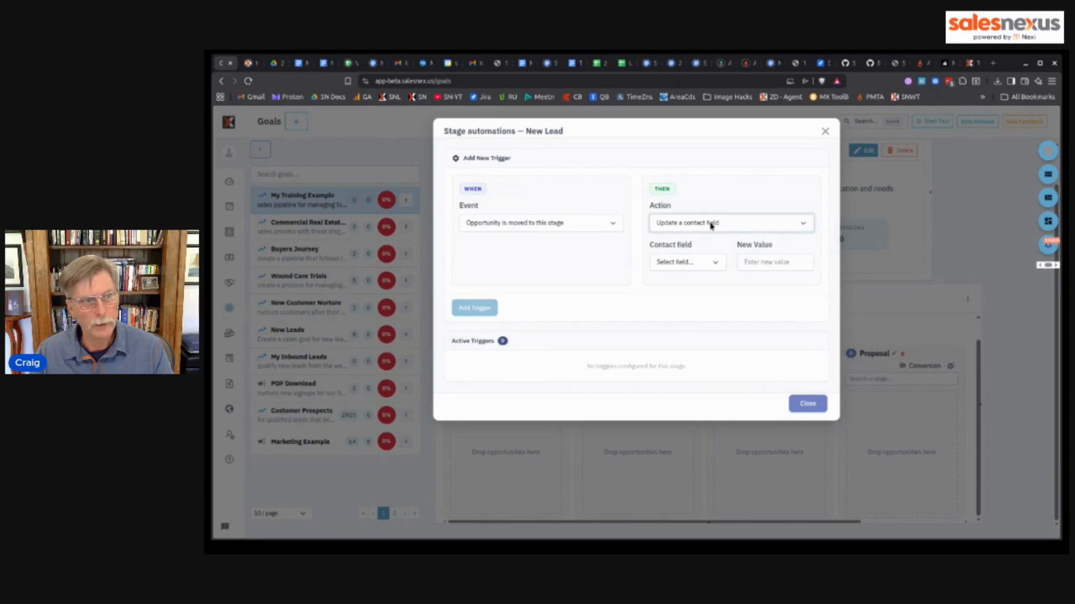
click(698, 315)
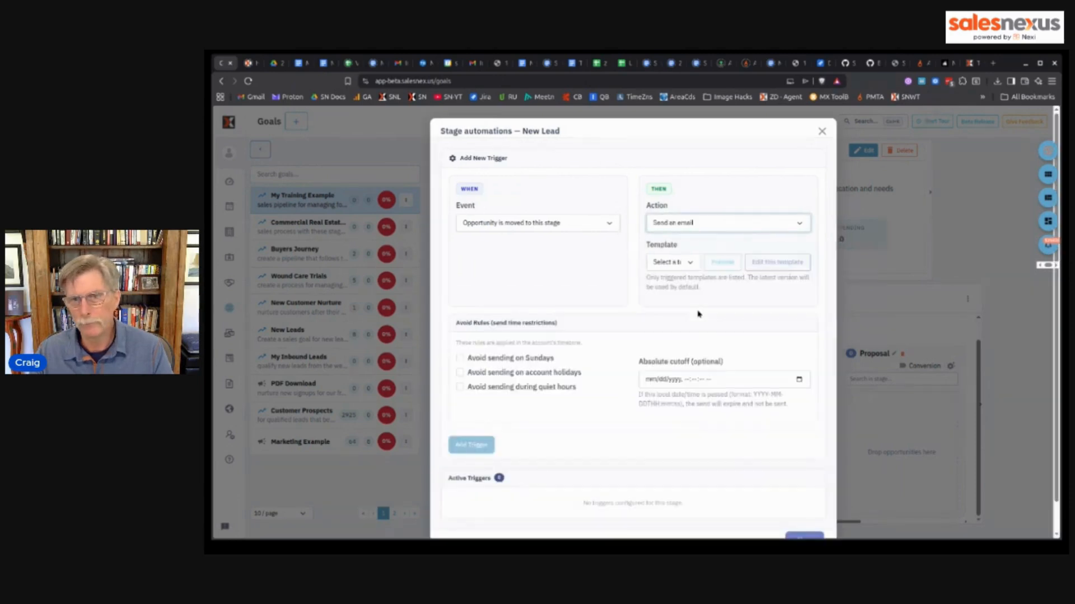
click(689, 263)
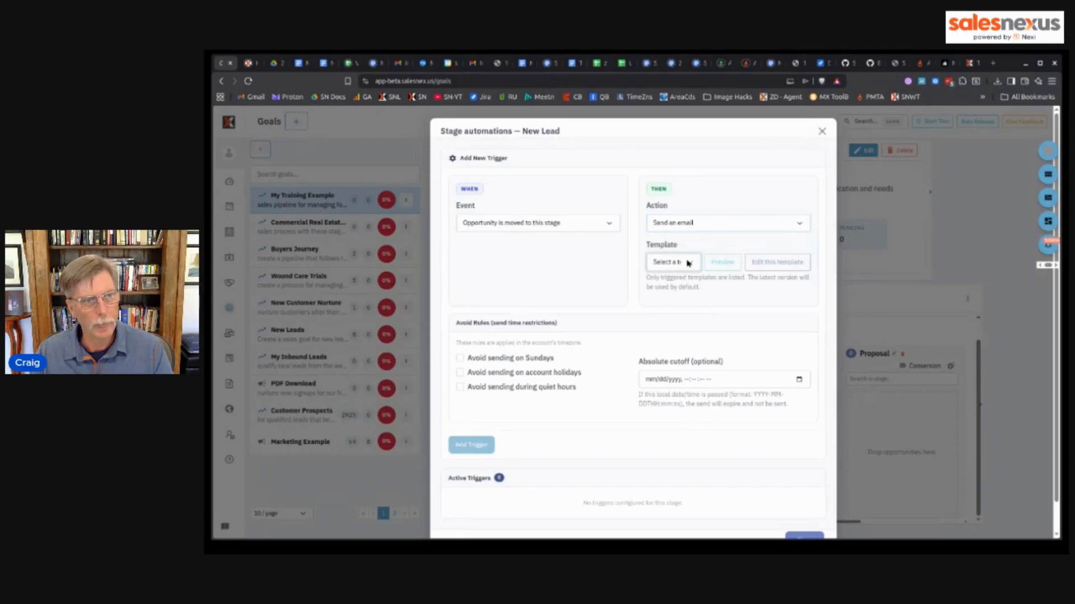
click(692, 267)
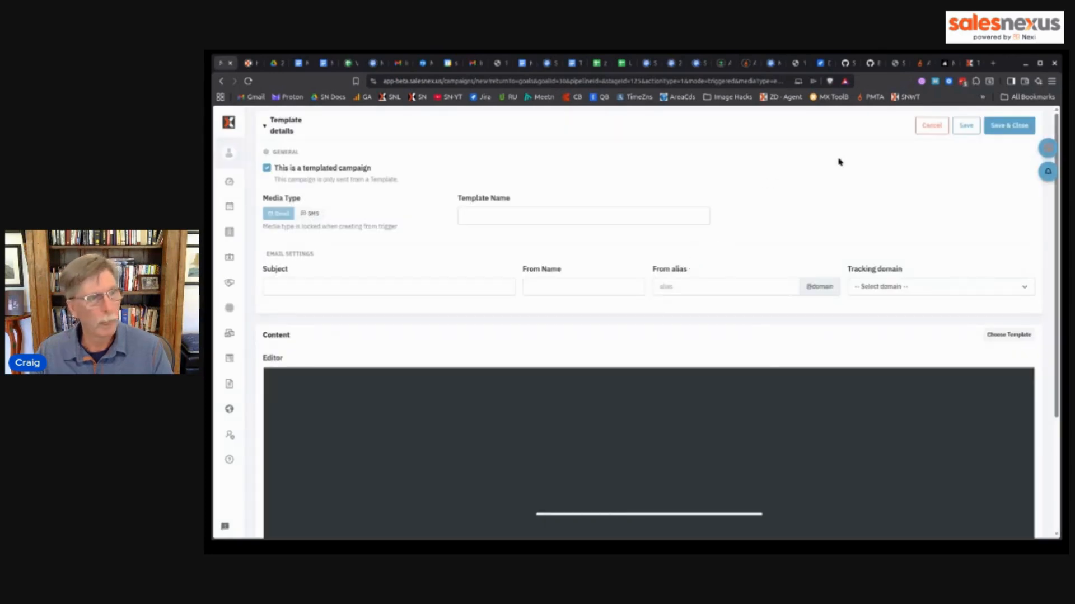
click(932, 125)
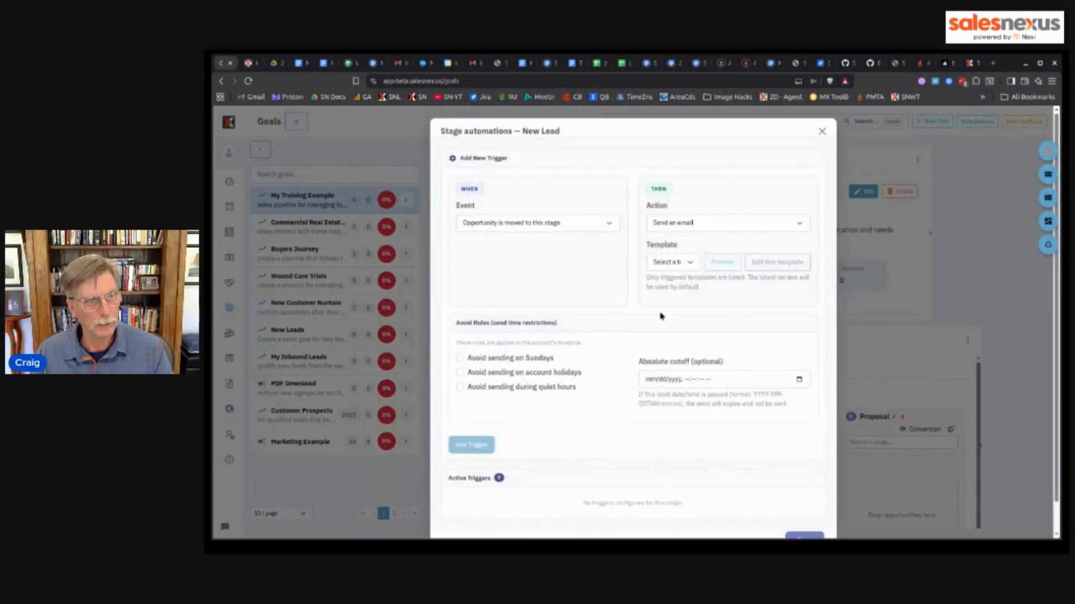
click(689, 278)
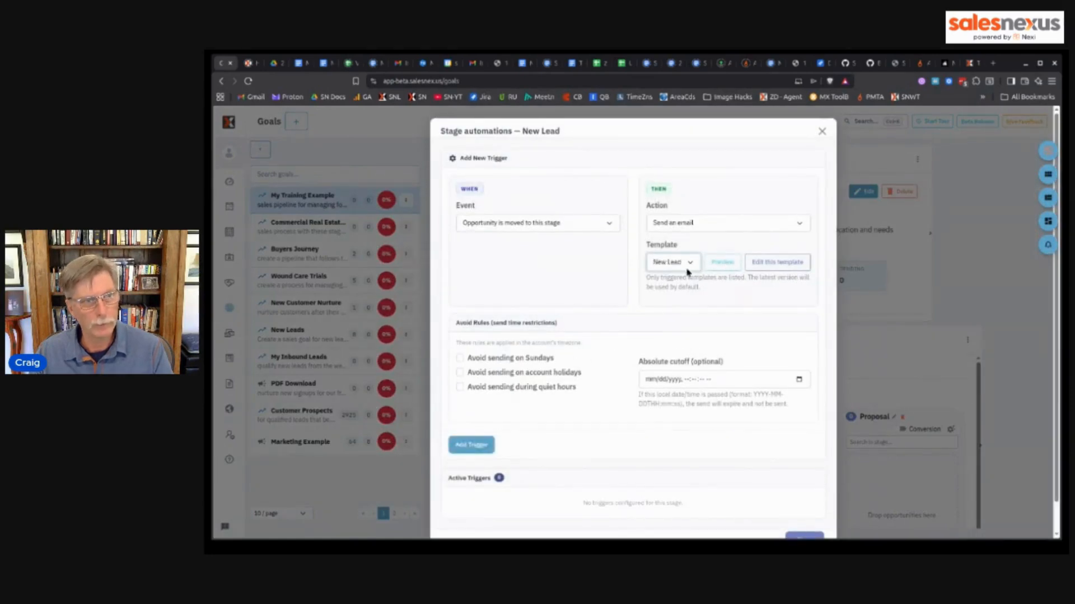
Preview the selected email template's content, and add the send-email trigger to the New Lead stage
click(722, 263)
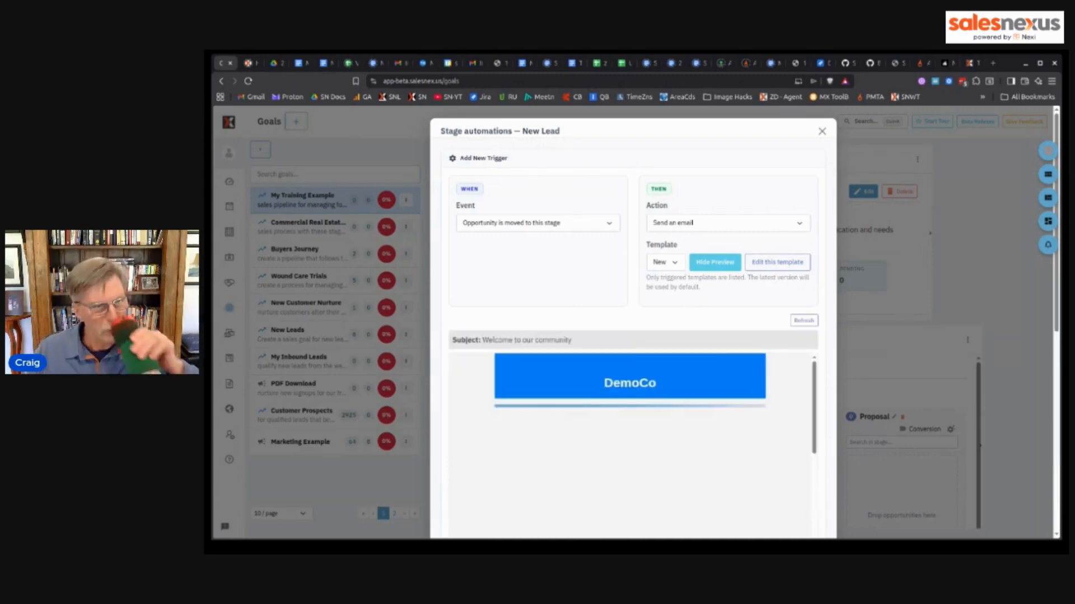
scroll(719, 445, down, 5)
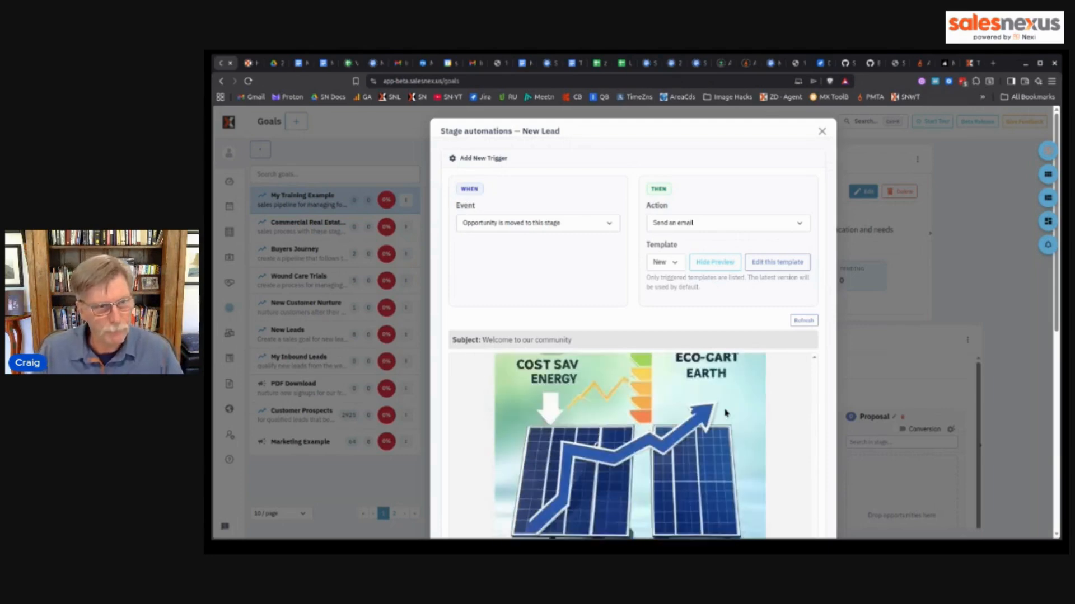
scroll(722, 307, down, 5)
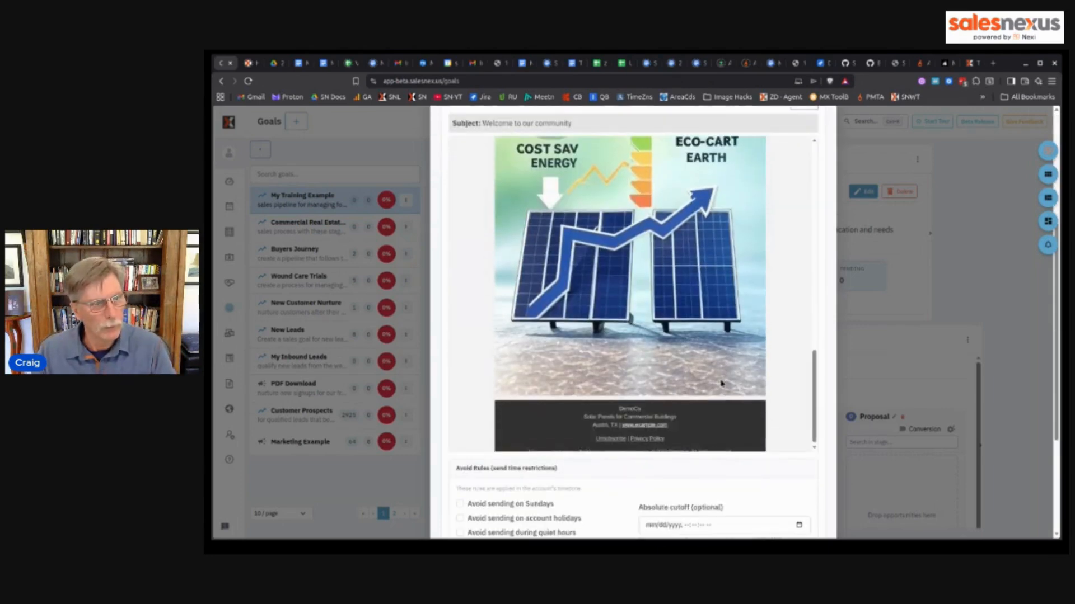
scroll(701, 368, up, 10)
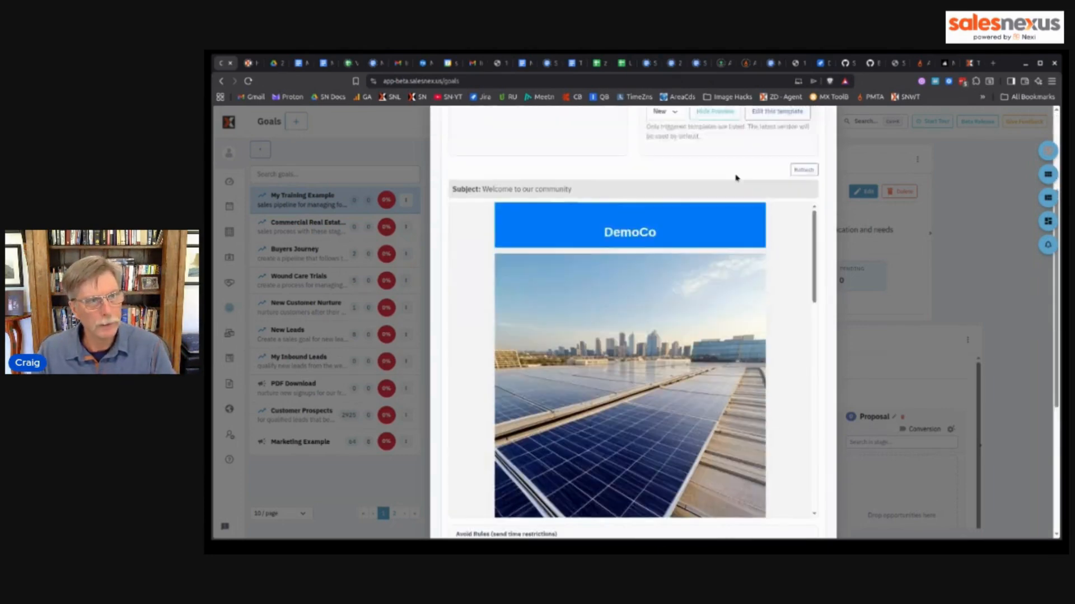
click(715, 262)
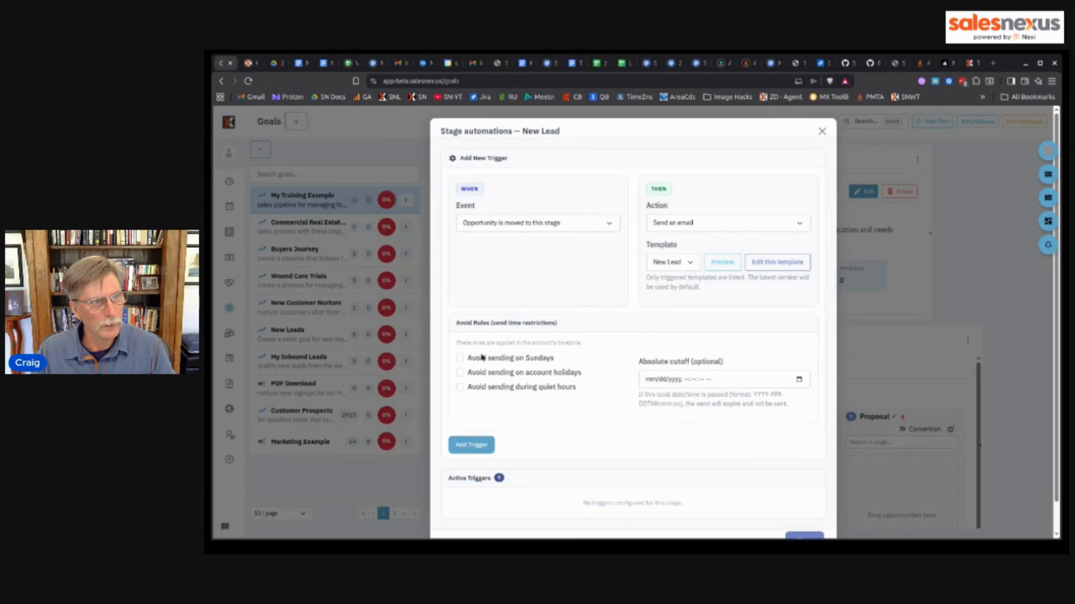
scroll(582, 371, down, 1)
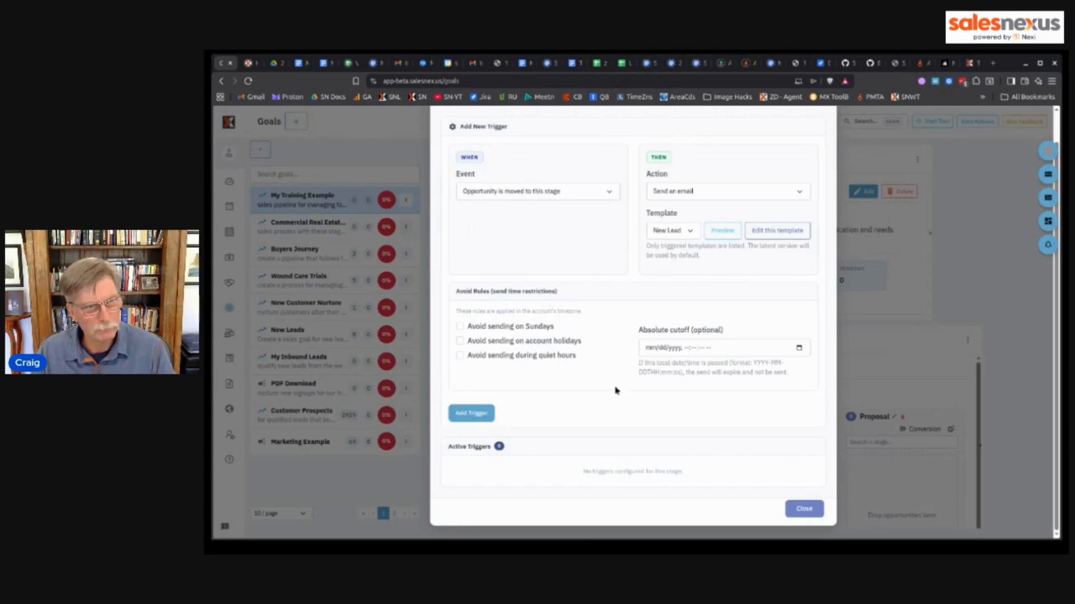
click(465, 414)
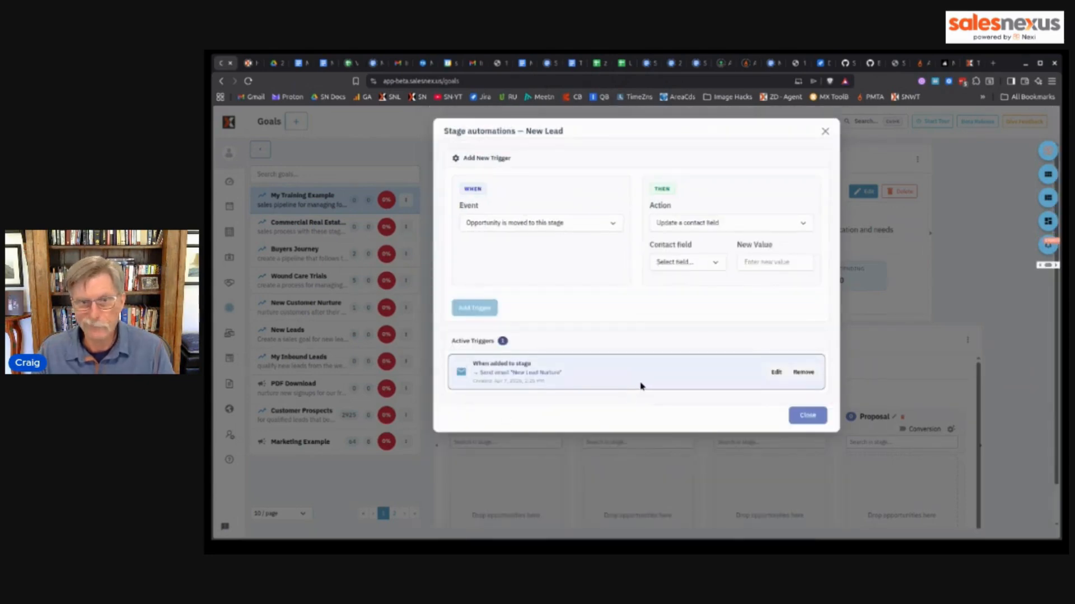
Add a second New Lead trigger that moves the opportunity to the next stage when the contact clicked the email, and close the automations
click(611, 227)
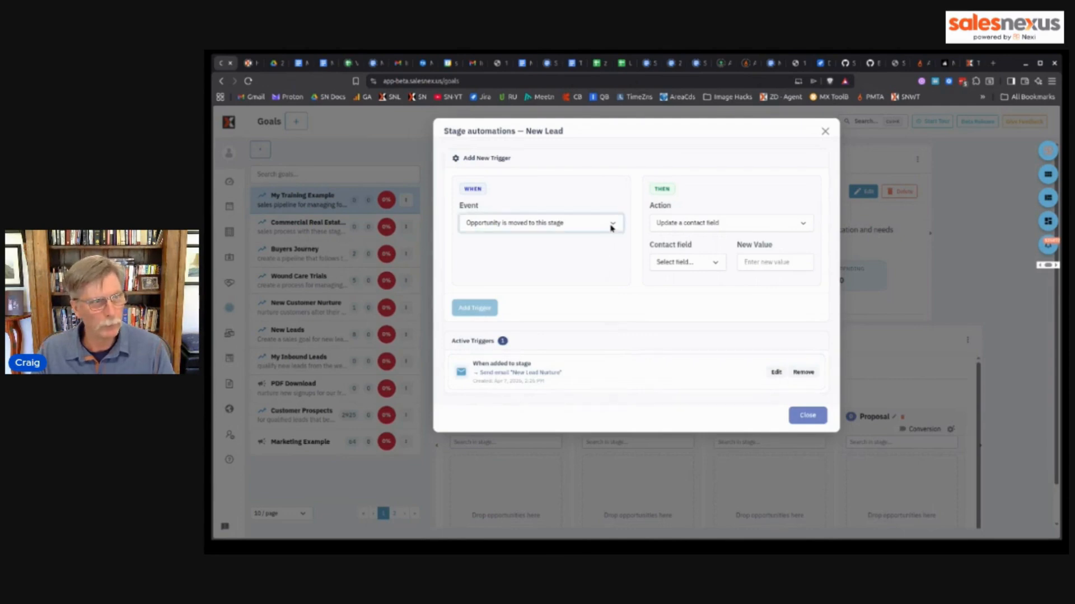
click(542, 262)
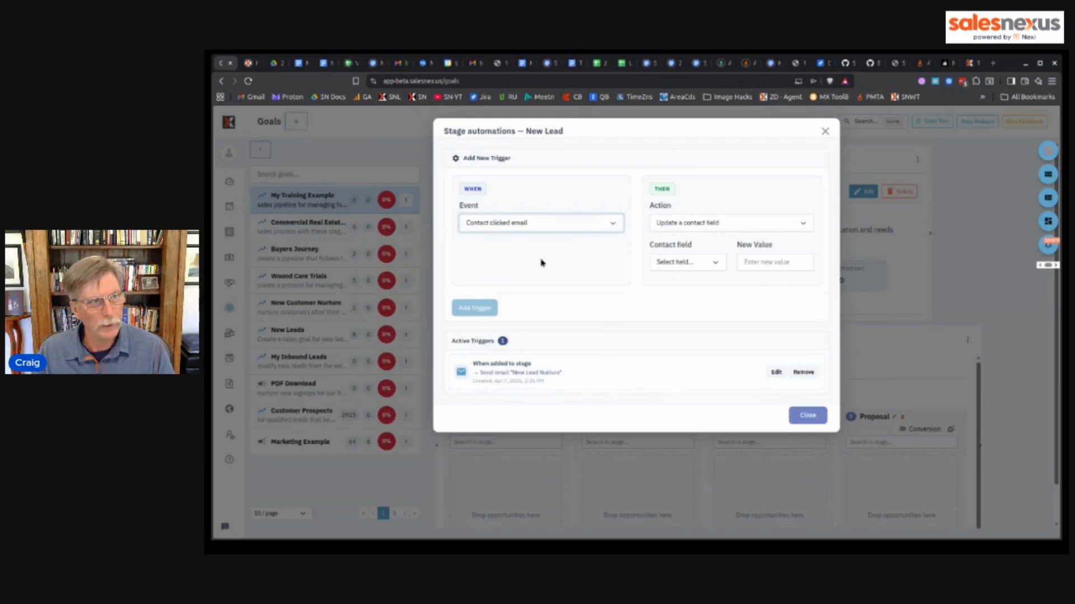
click(706, 224)
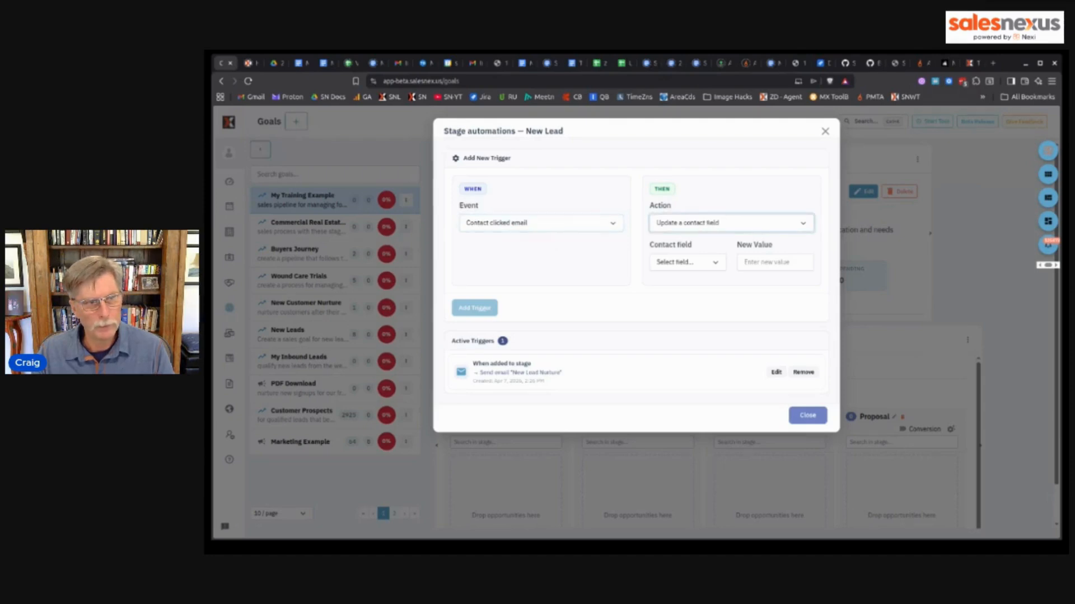
click(707, 257)
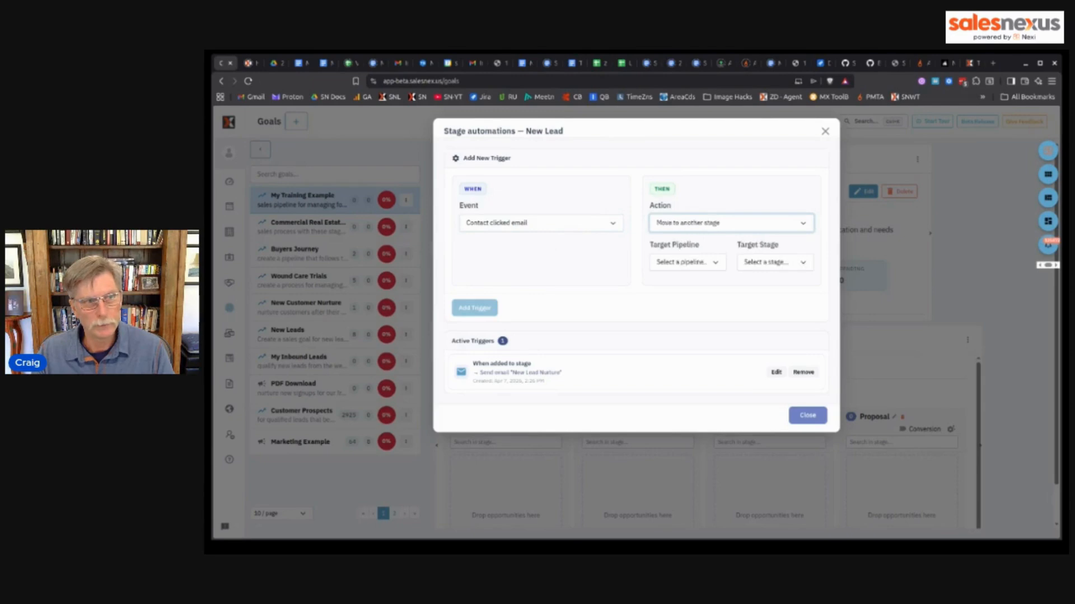
click(742, 221)
click(717, 300)
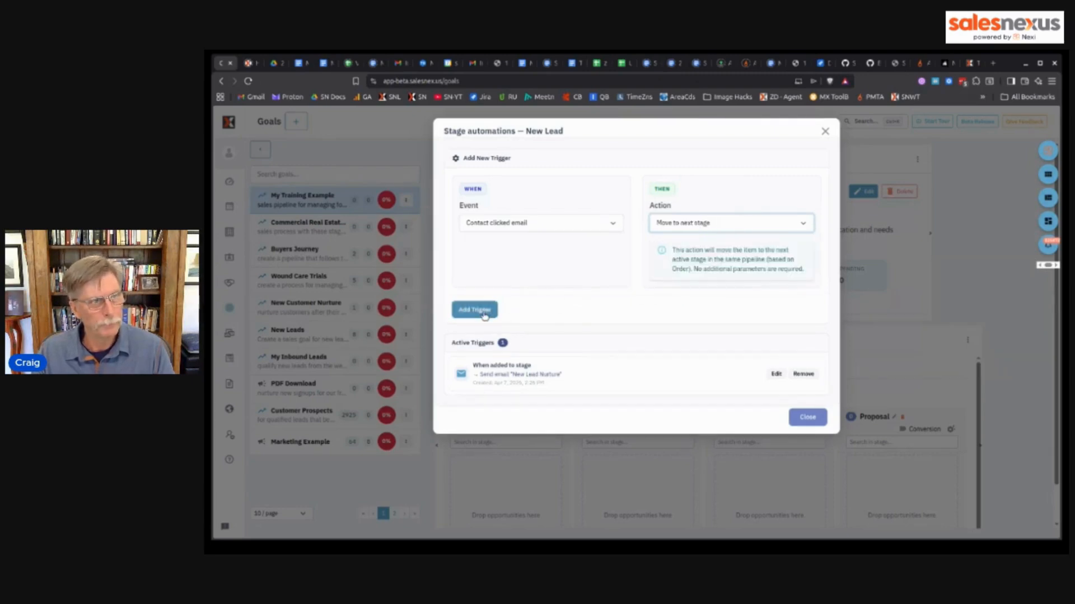
click(483, 314)
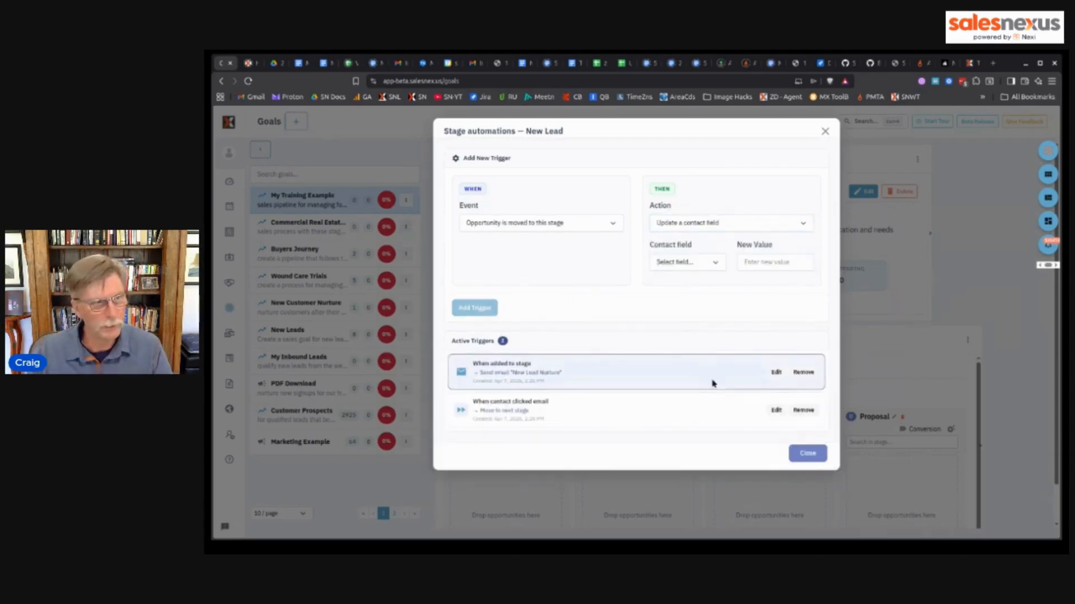
click(806, 454)
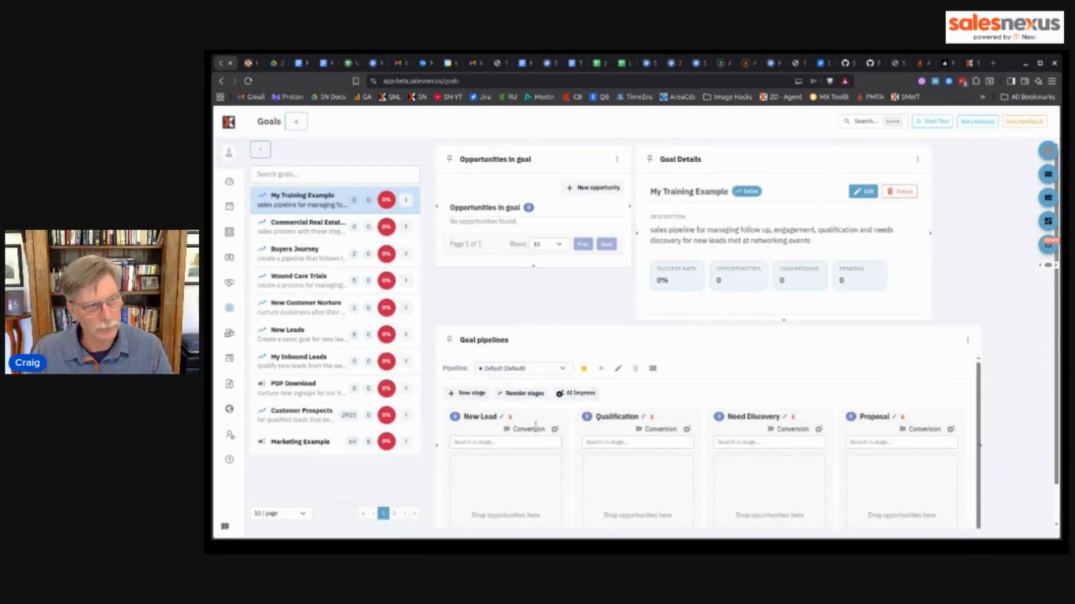
Add a Qualification stage trigger that schedules a call when an opportunity is moved to this stage
click(687, 435)
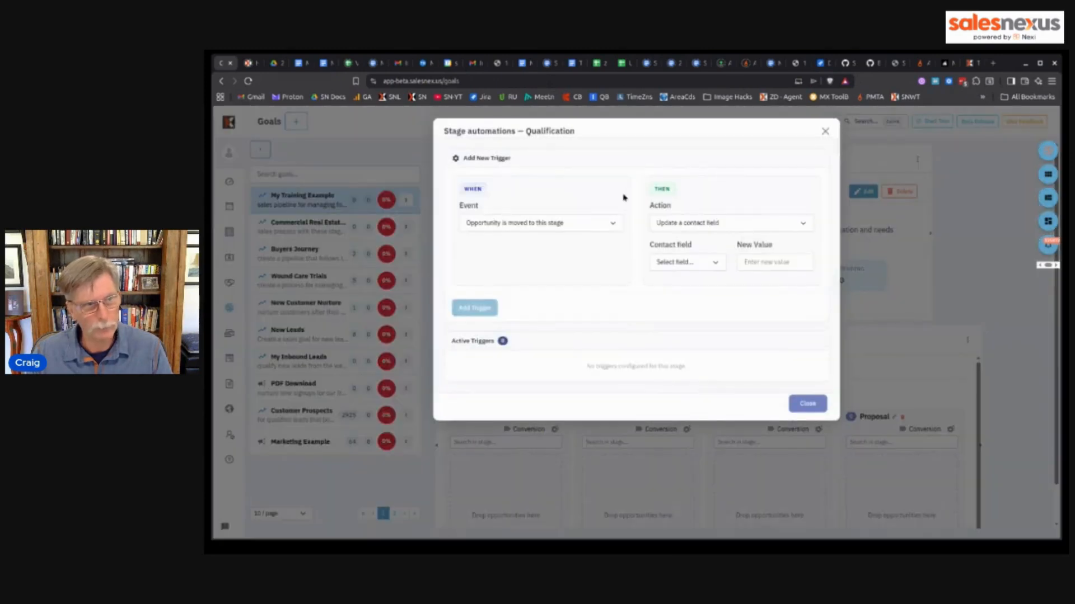
click(602, 230)
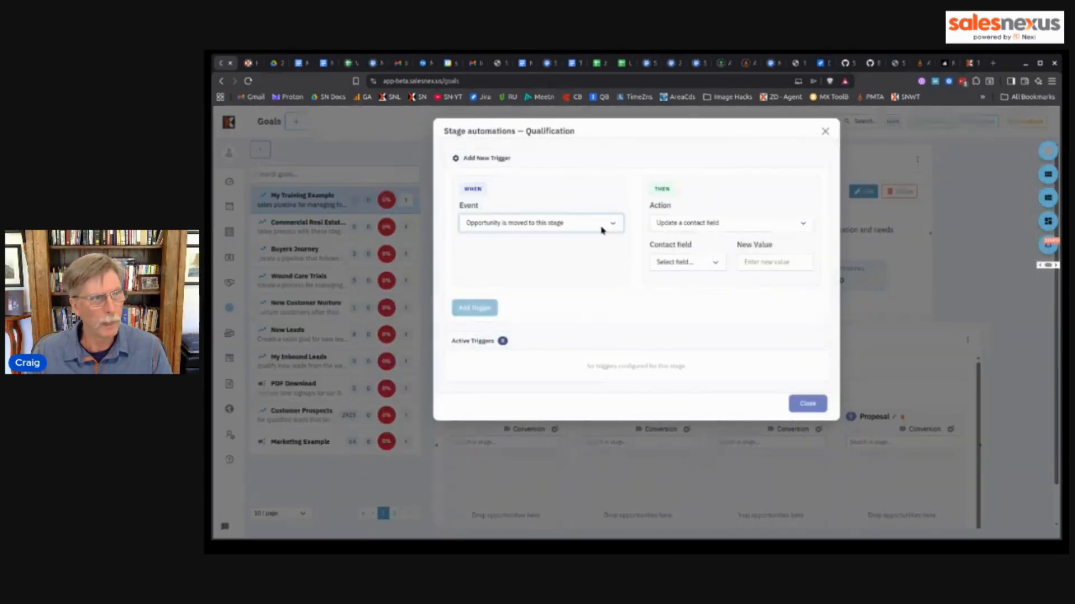
click(701, 224)
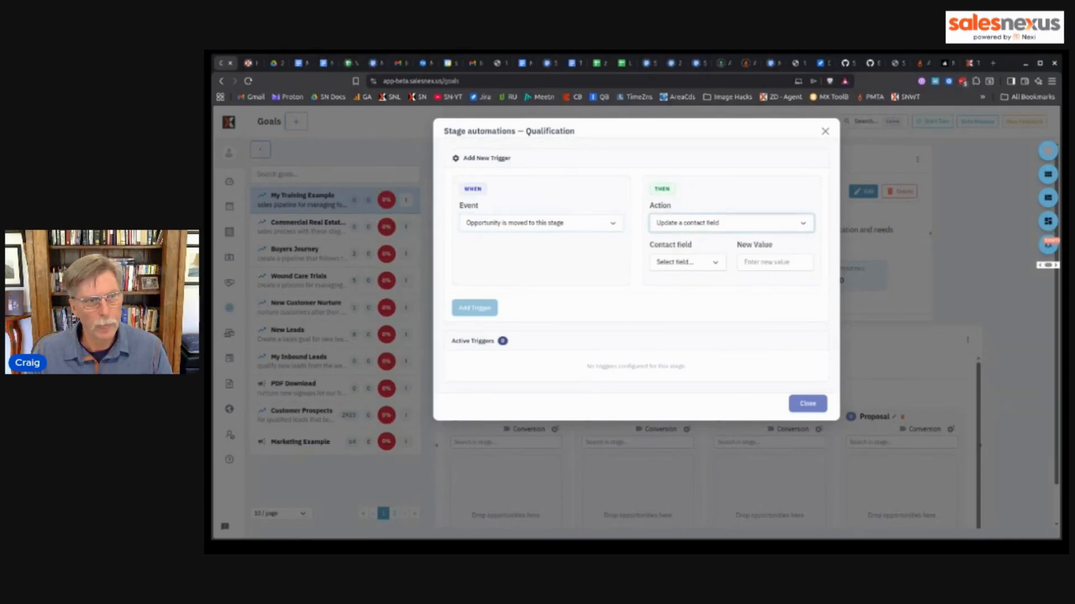
click(704, 257)
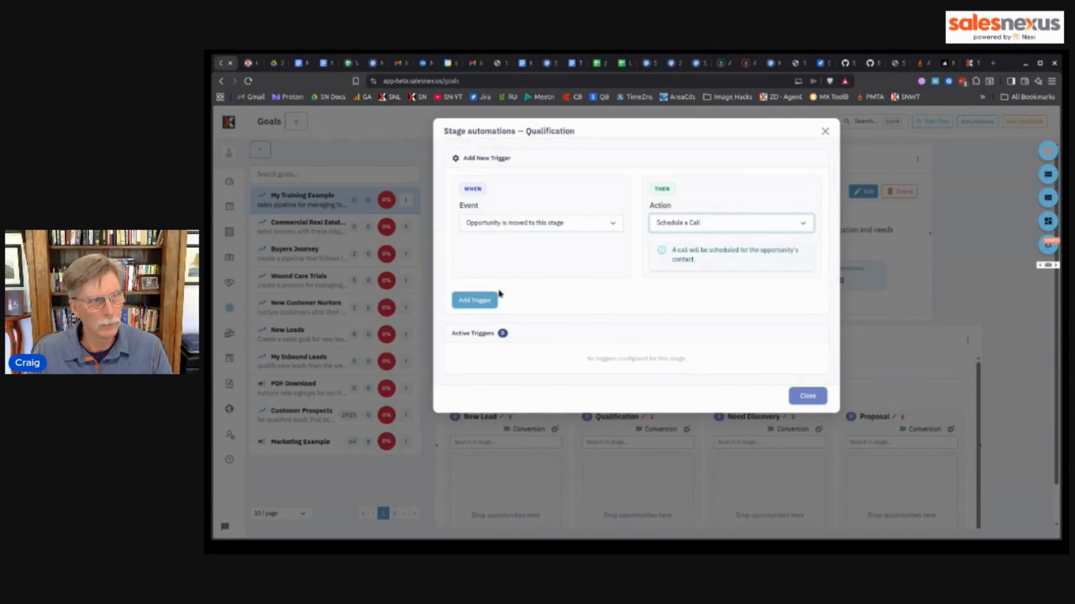
click(484, 300)
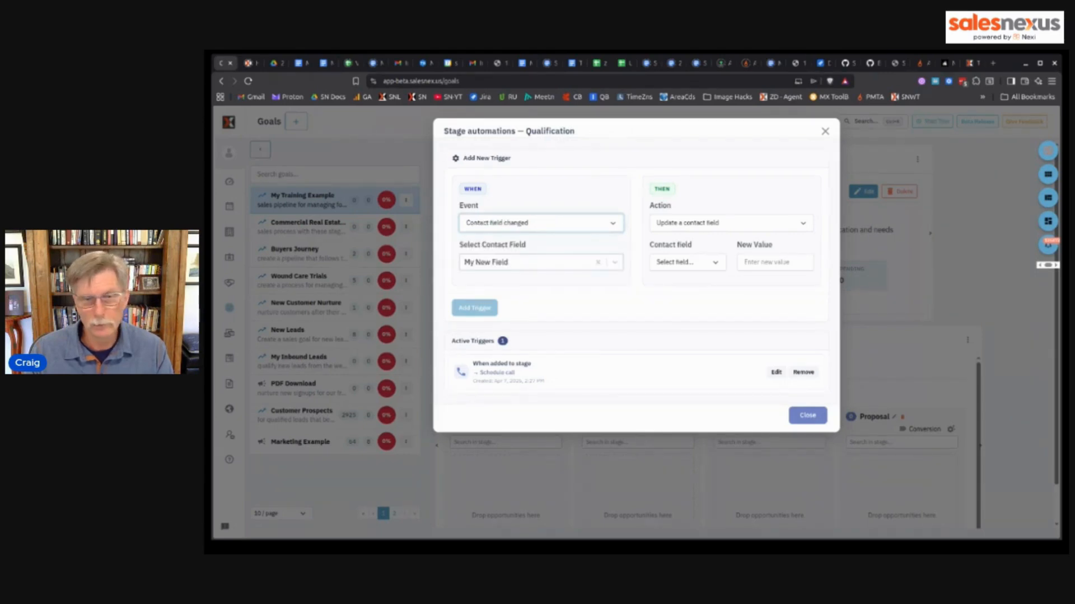
Add a Qualification trigger that moves the opportunity to the next stage when the Budget contact field changes, and close the automations
click(532, 263)
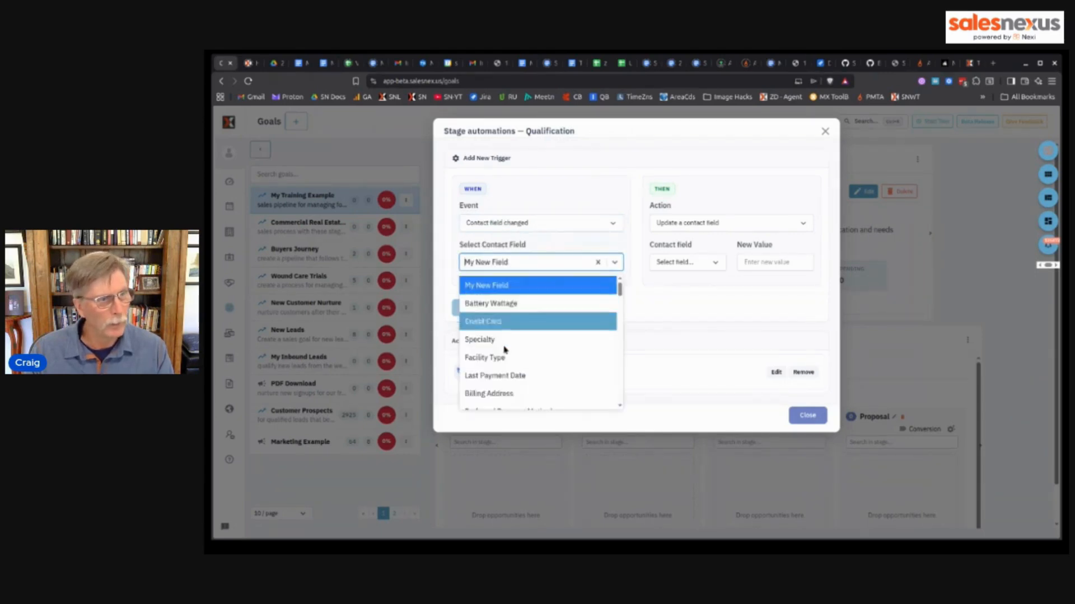
scroll(516, 347, down, 1)
scroll(515, 346, down, 2)
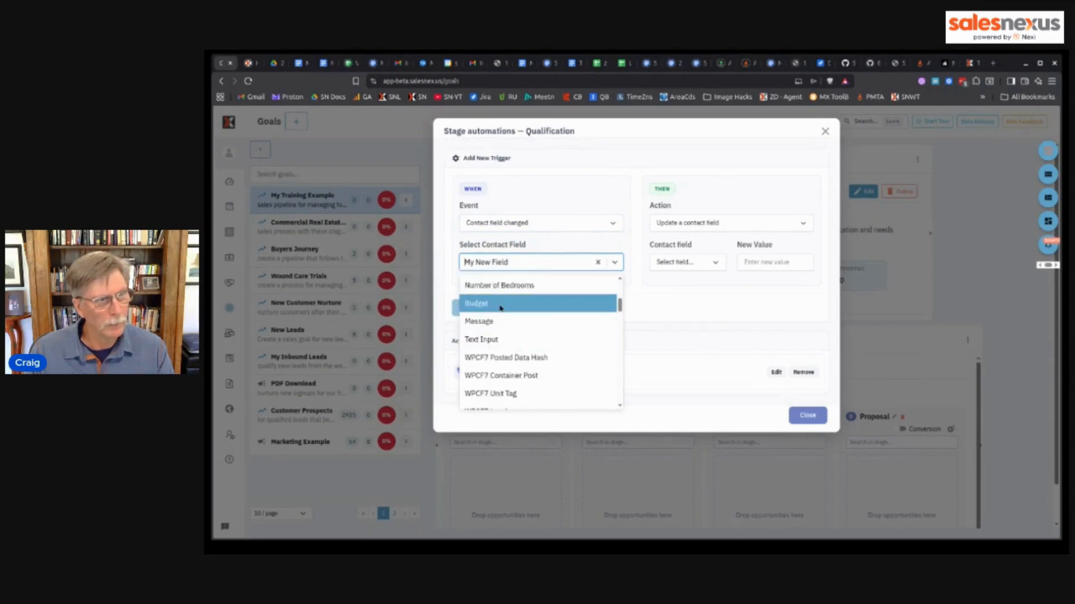
click(501, 307)
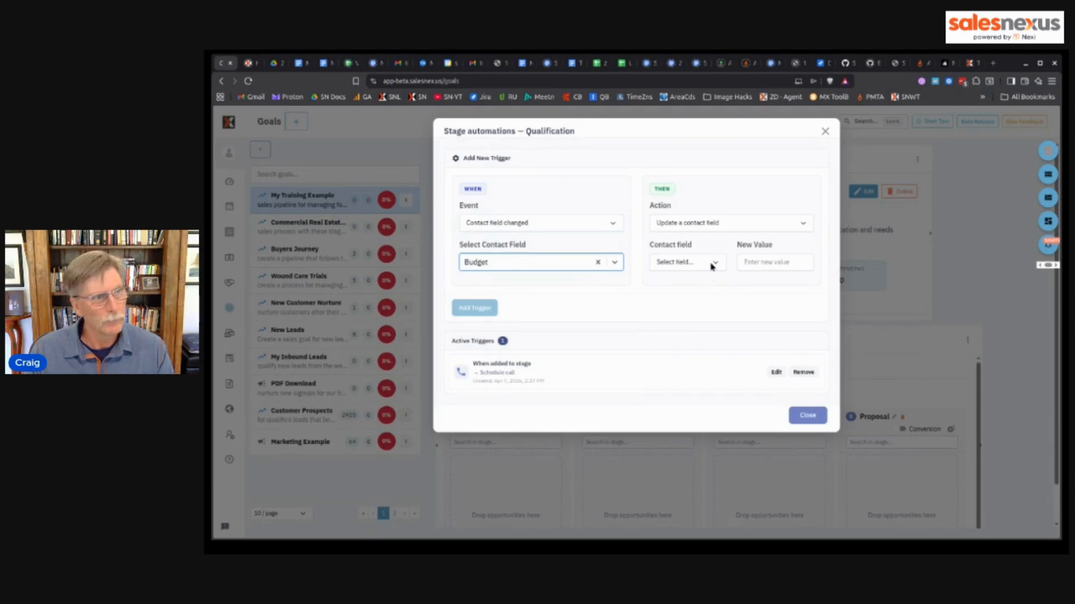
click(718, 224)
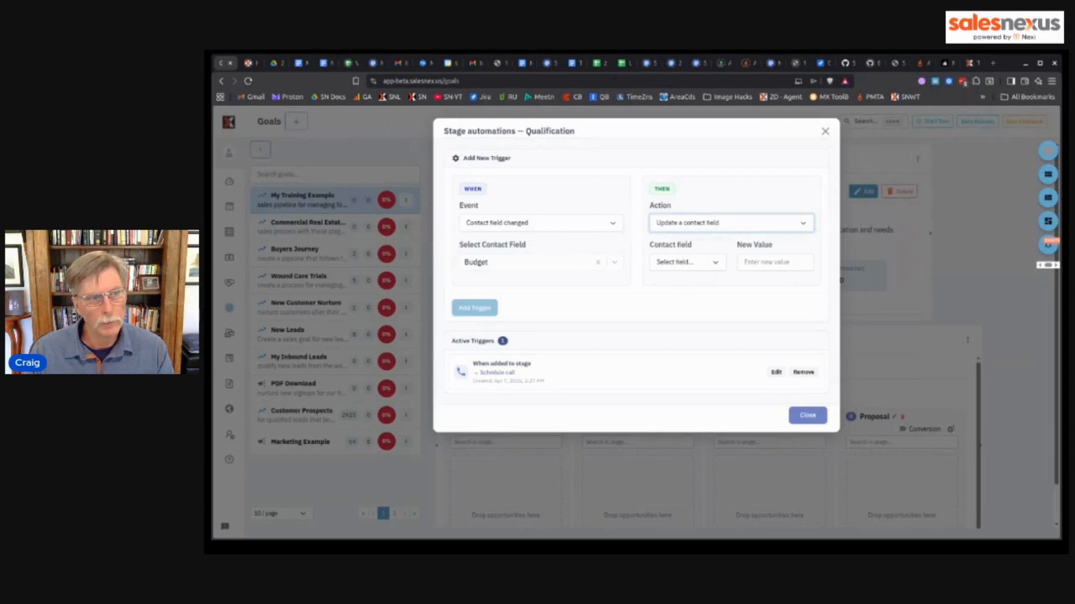
click(700, 255)
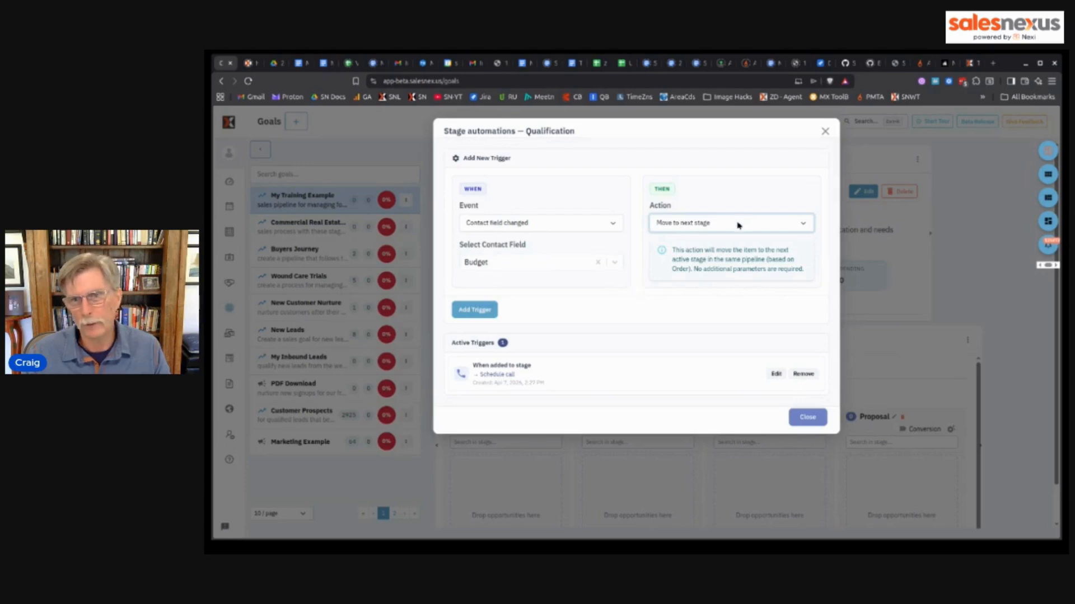
click(474, 309)
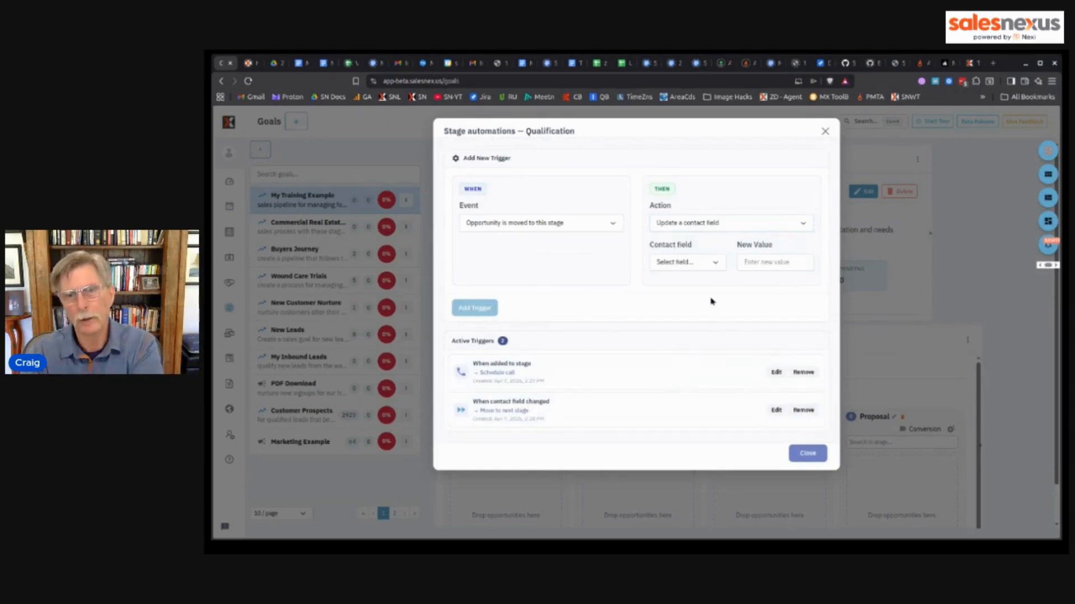
click(807, 454)
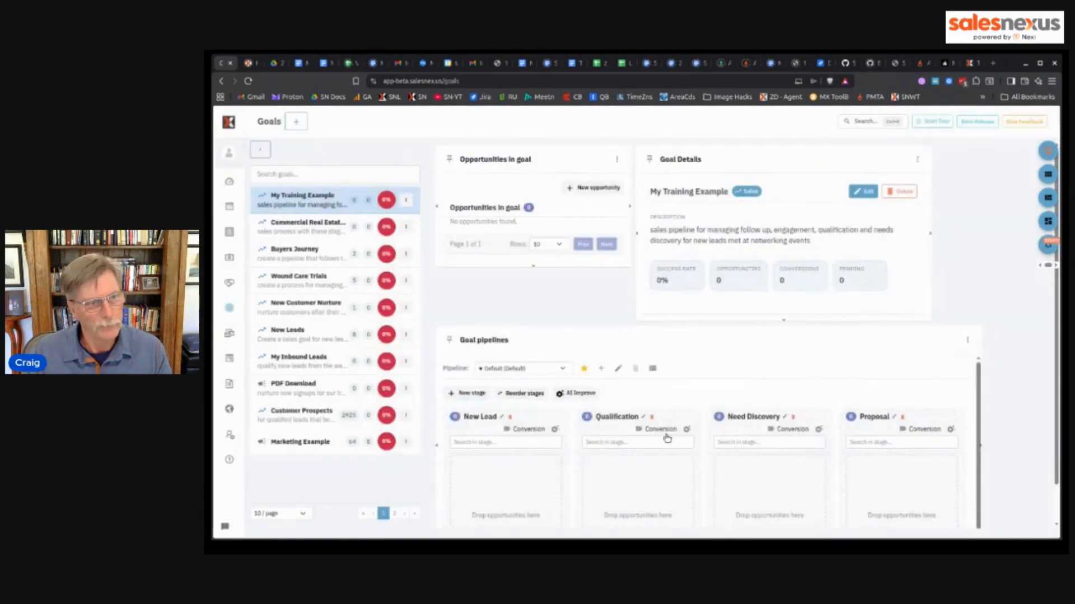
Review Need Discovery trigger actions for a call-happened event, including template SMS, user assignment, webhook and move to pipeline, and close without adding one
click(818, 428)
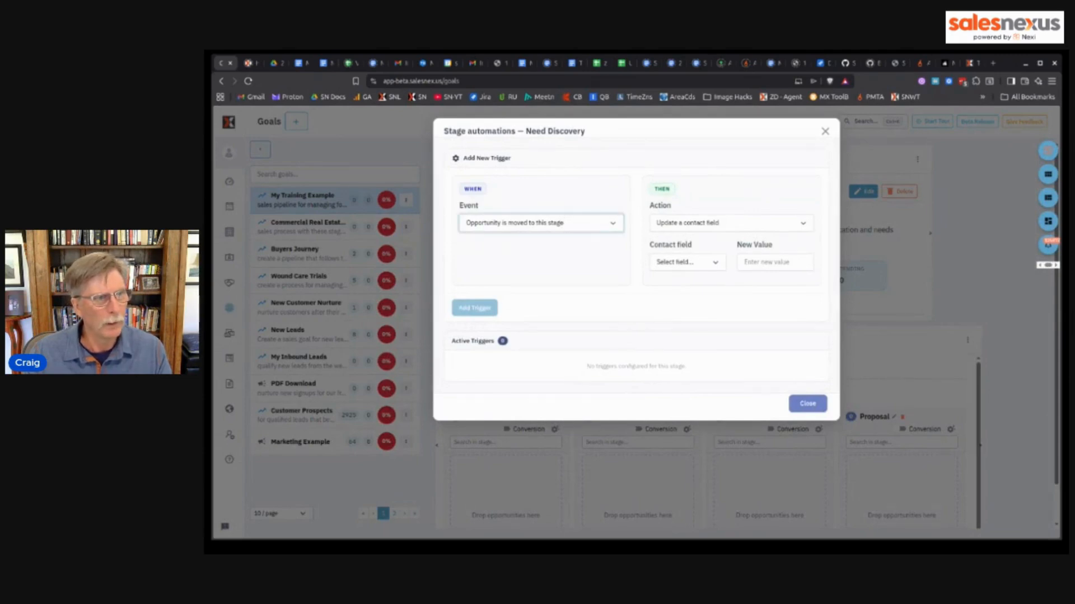
click(569, 250)
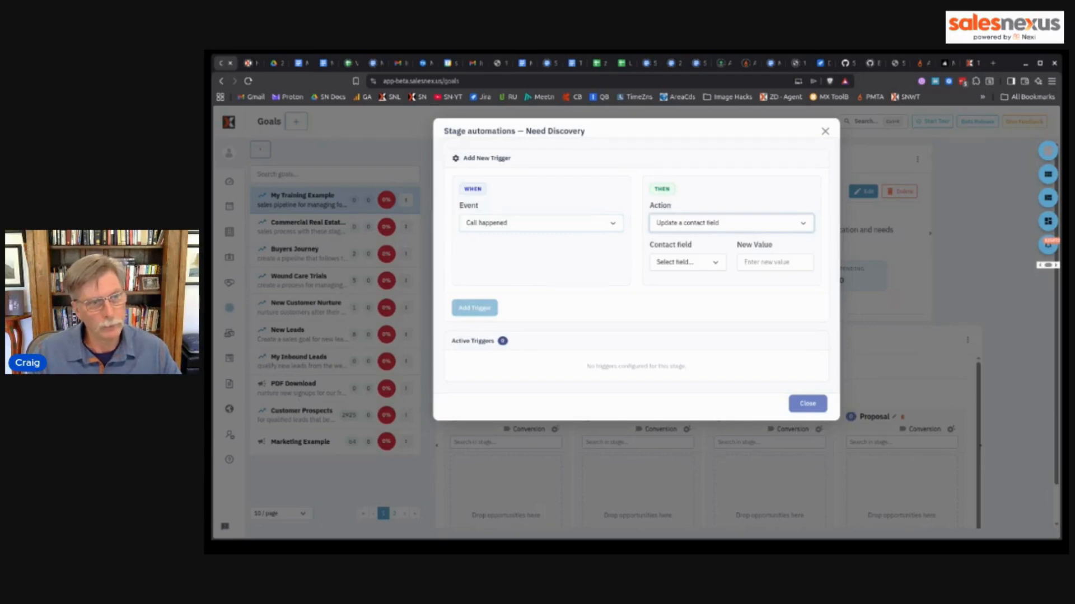
click(739, 224)
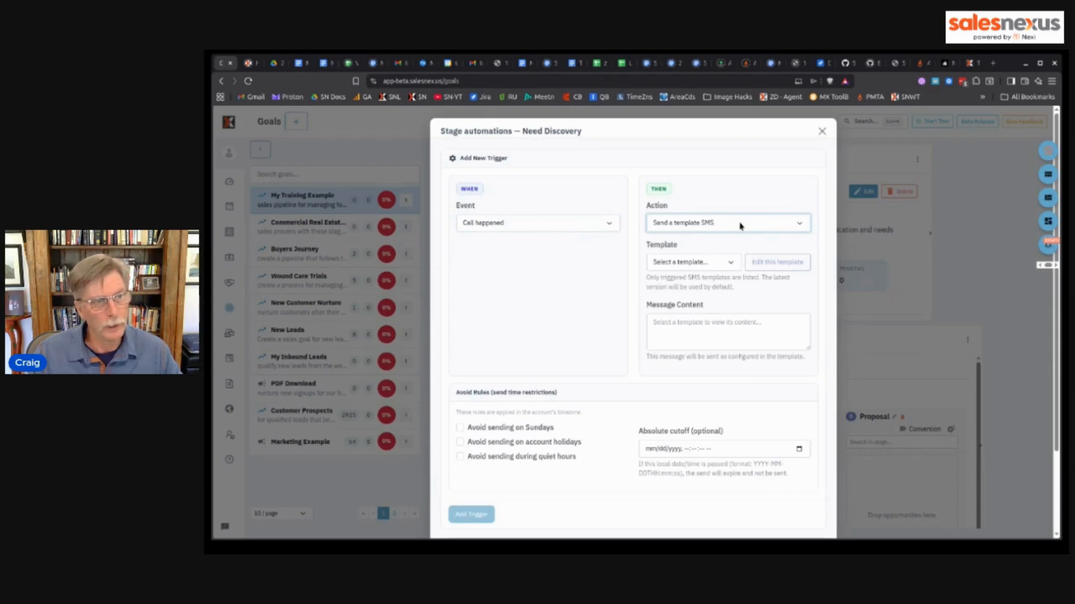
click(737, 287)
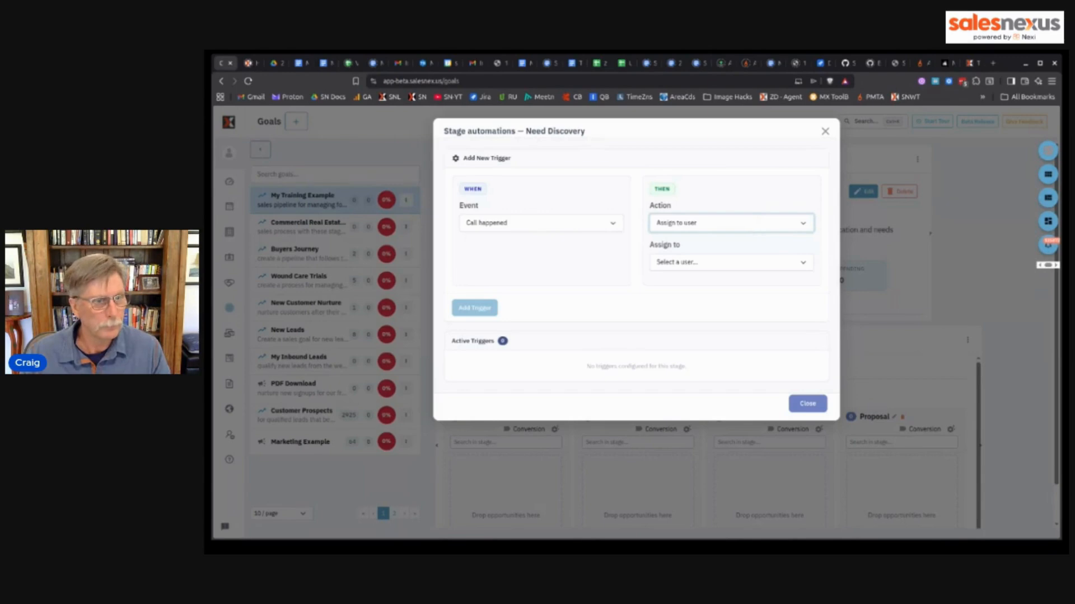
key(Down)
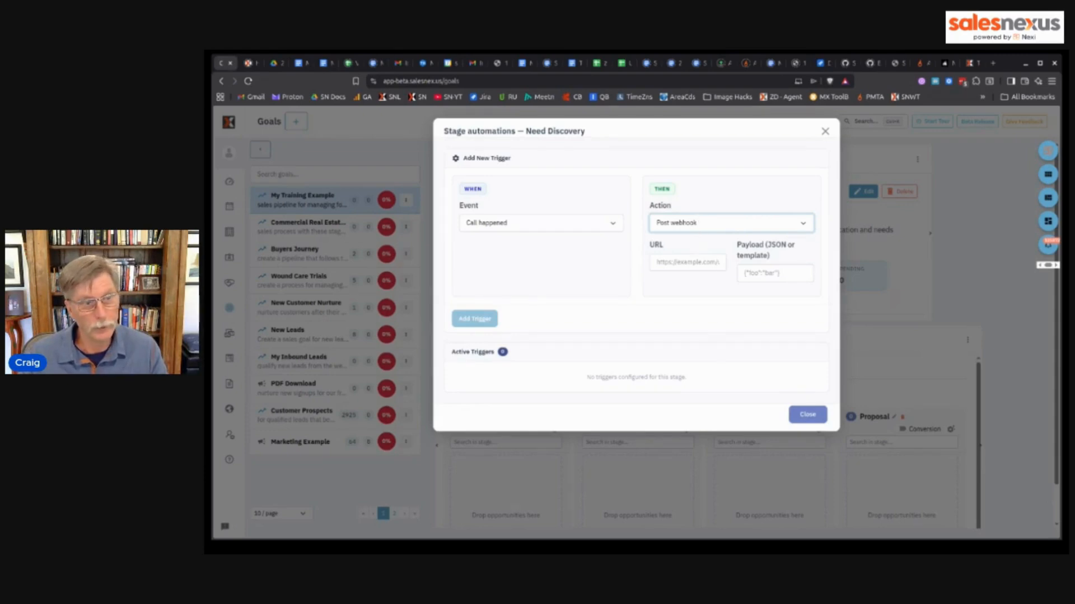
key(Down)
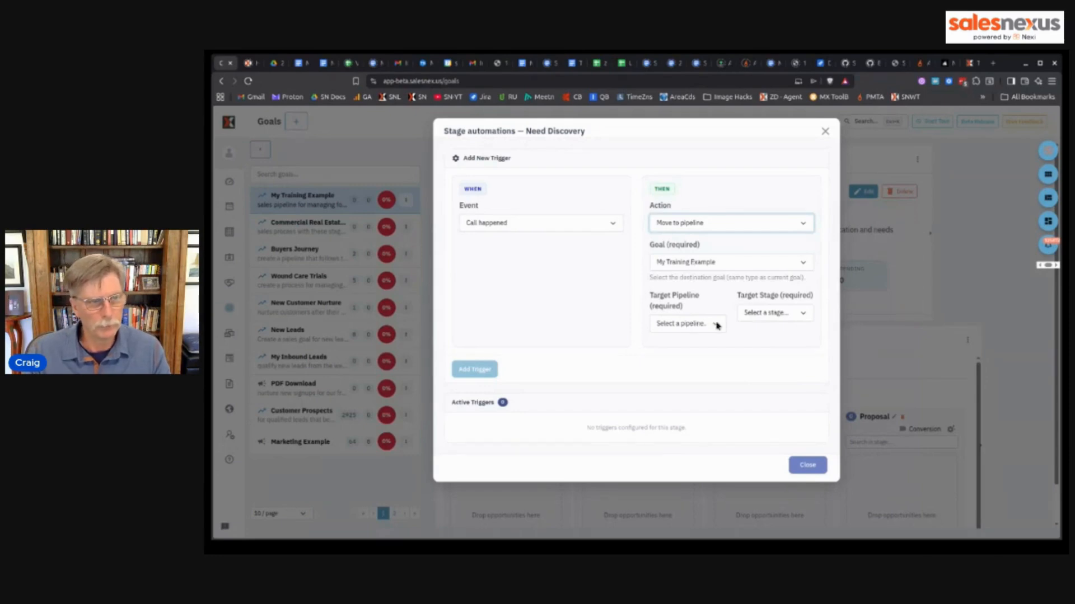
click(806, 466)
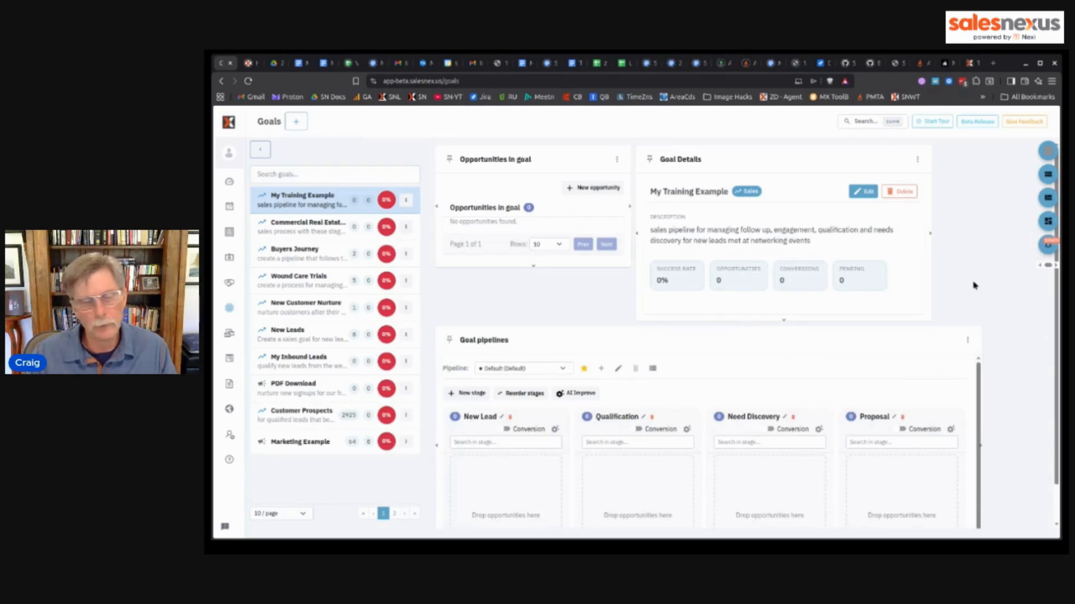
Go to Forms and review the Get in Touch form's available actions and its field mapping, leaving the mapping unsaved
mouse_move(224, 390)
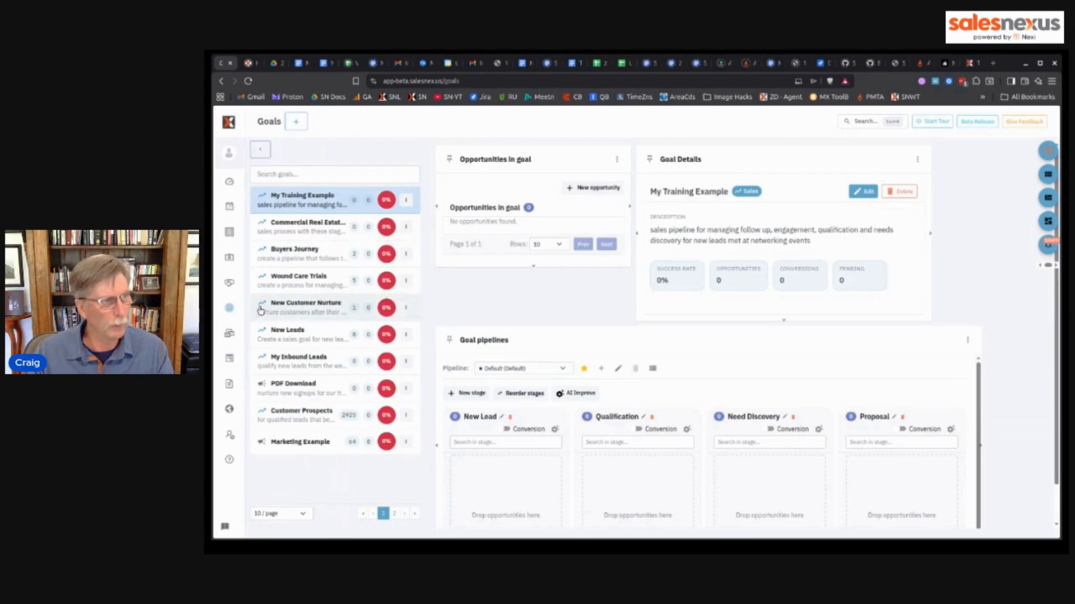
click(238, 357)
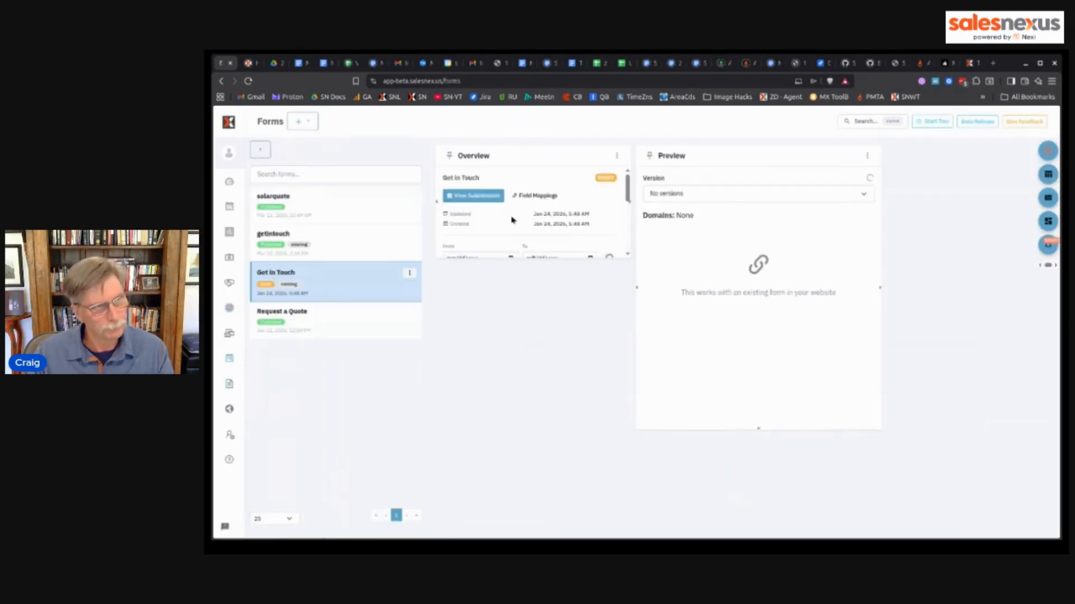
click(311, 123)
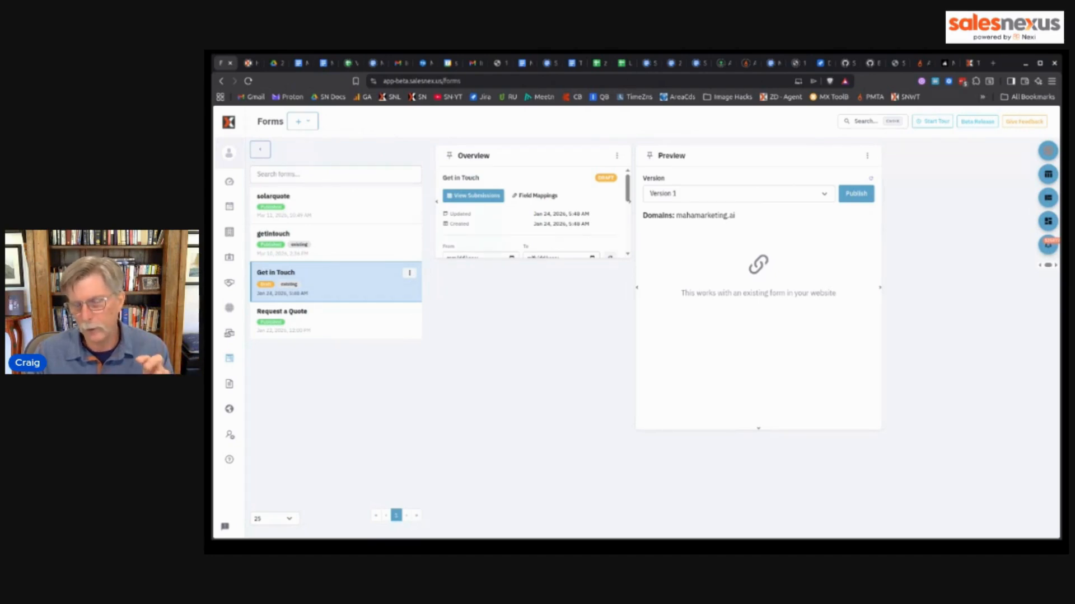
click(410, 276)
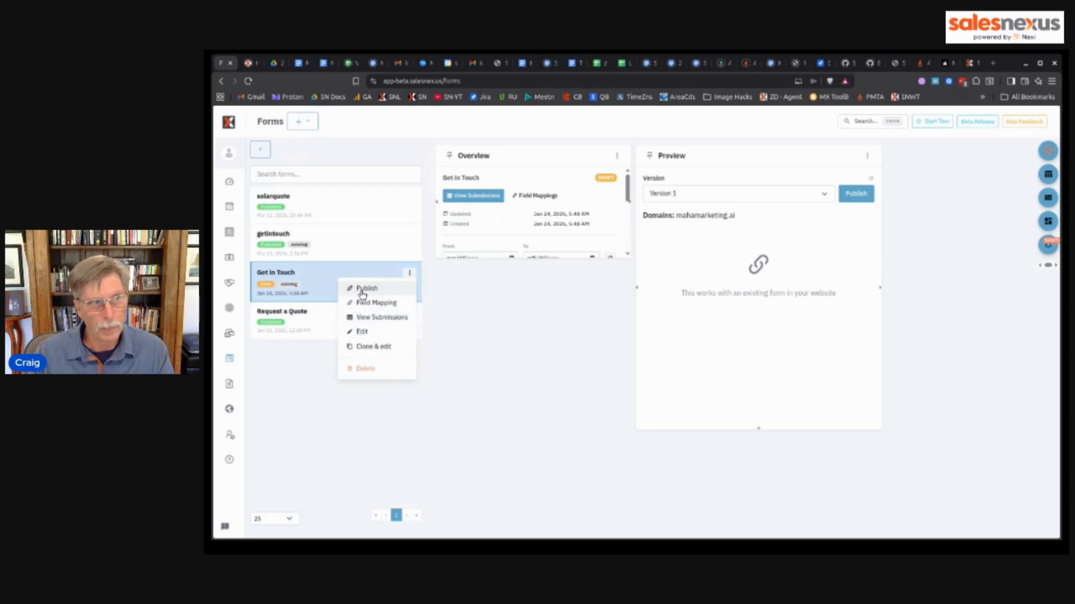
click(301, 285)
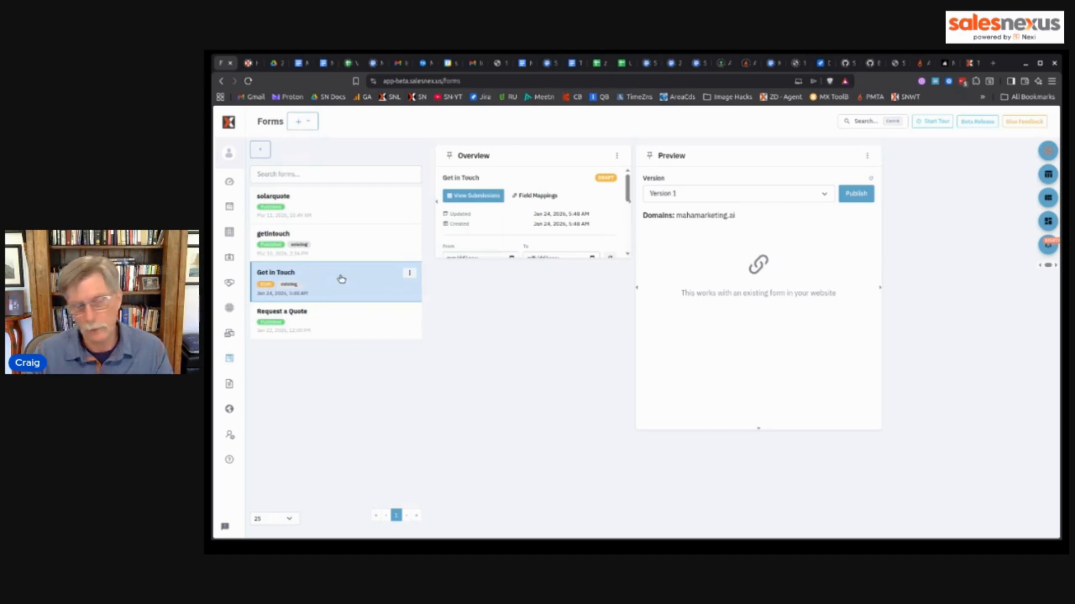
click(523, 197)
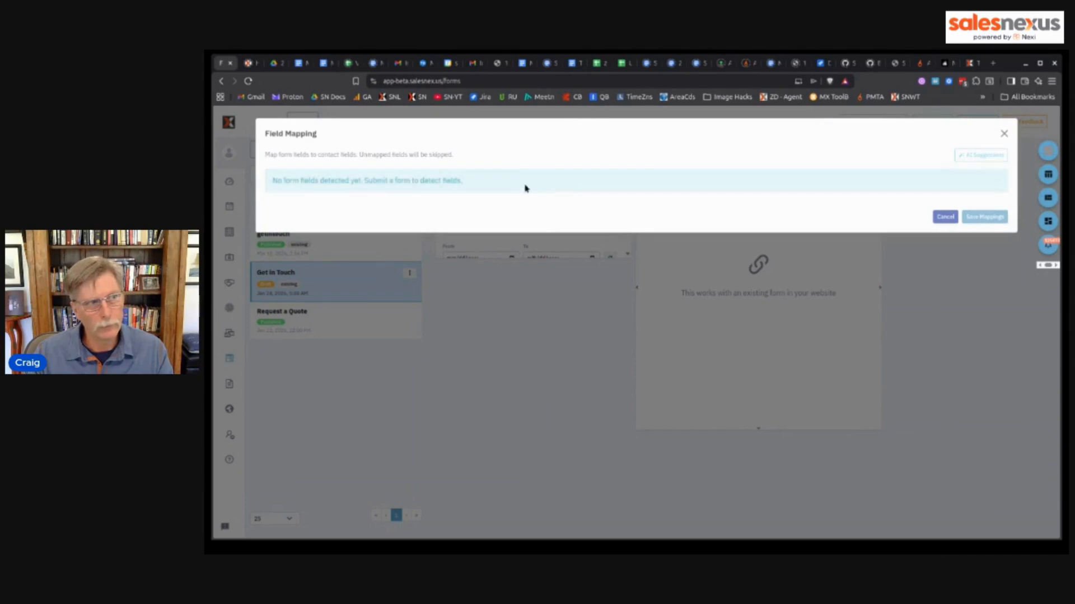
click(946, 218)
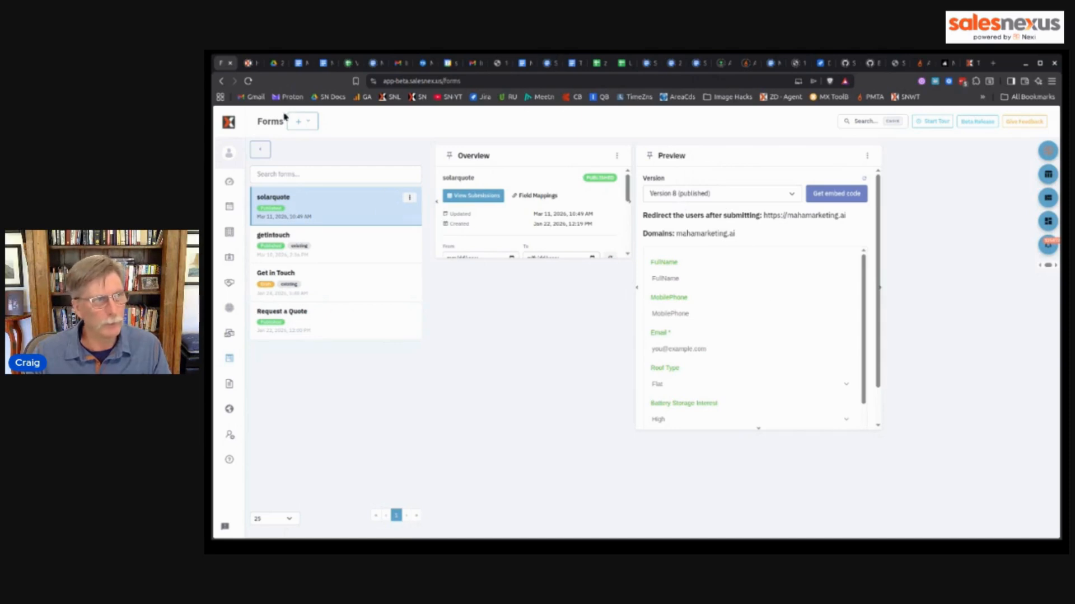
Review the options for adding a form and examine the solarquote form's preview fields, trying Federal ITC under Solar Incentive Program
click(303, 122)
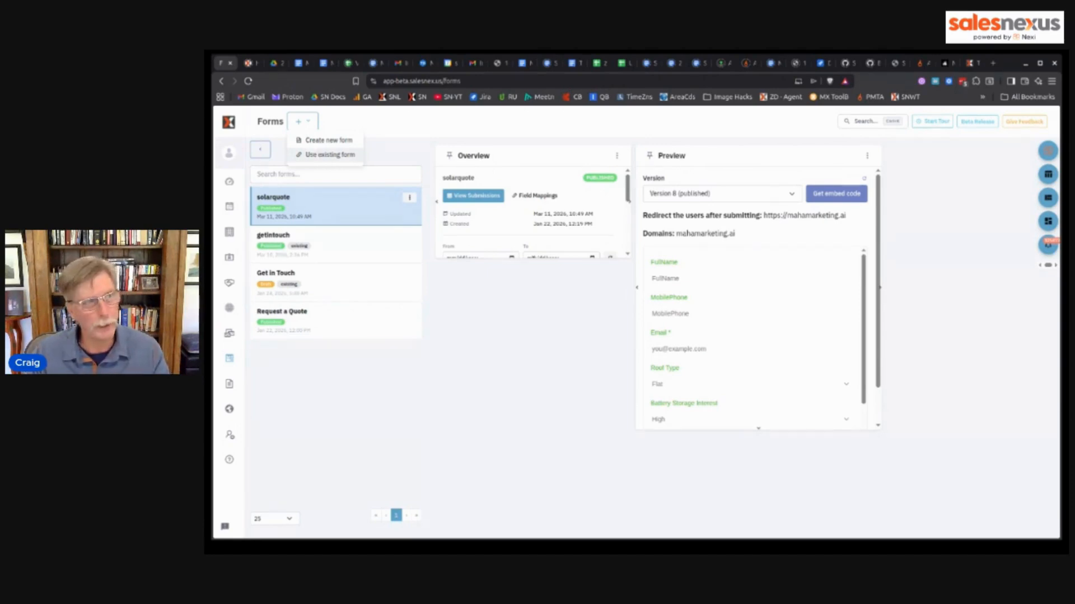
click(720, 308)
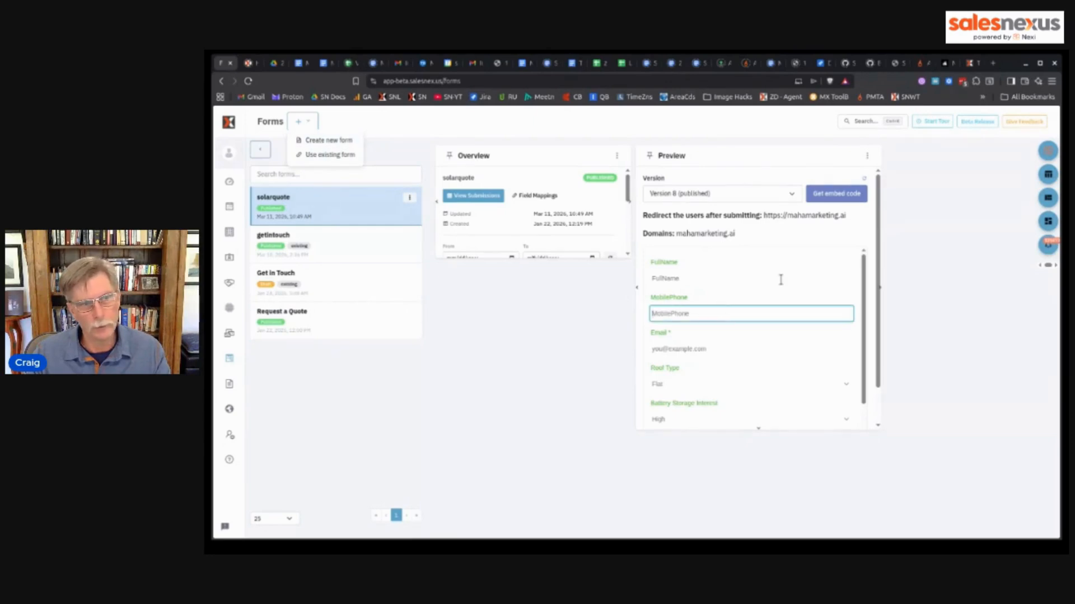
click(664, 350)
click(671, 383)
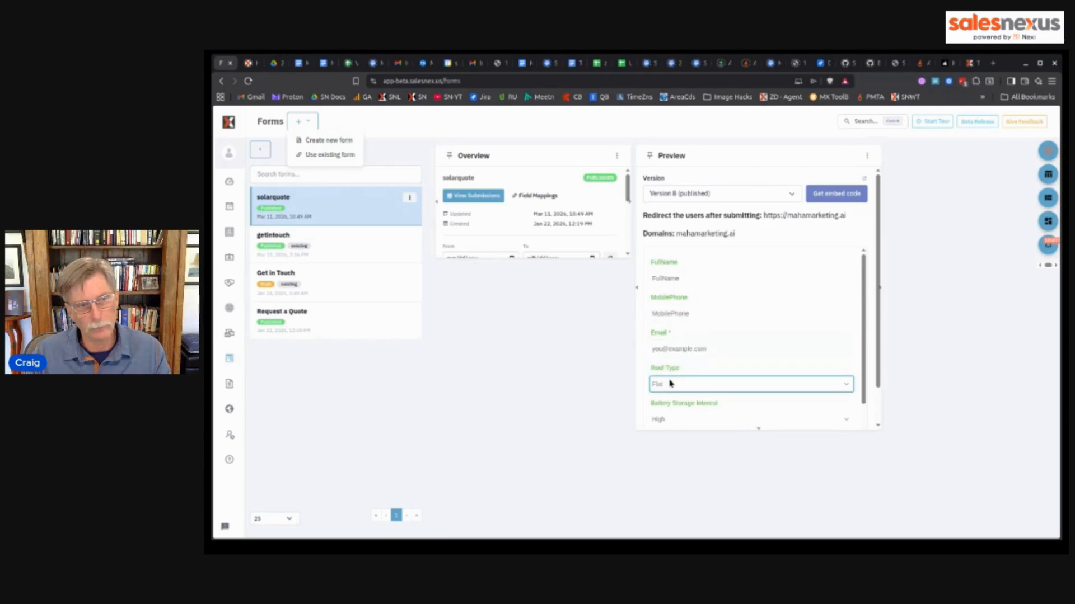
click(709, 301)
click(700, 277)
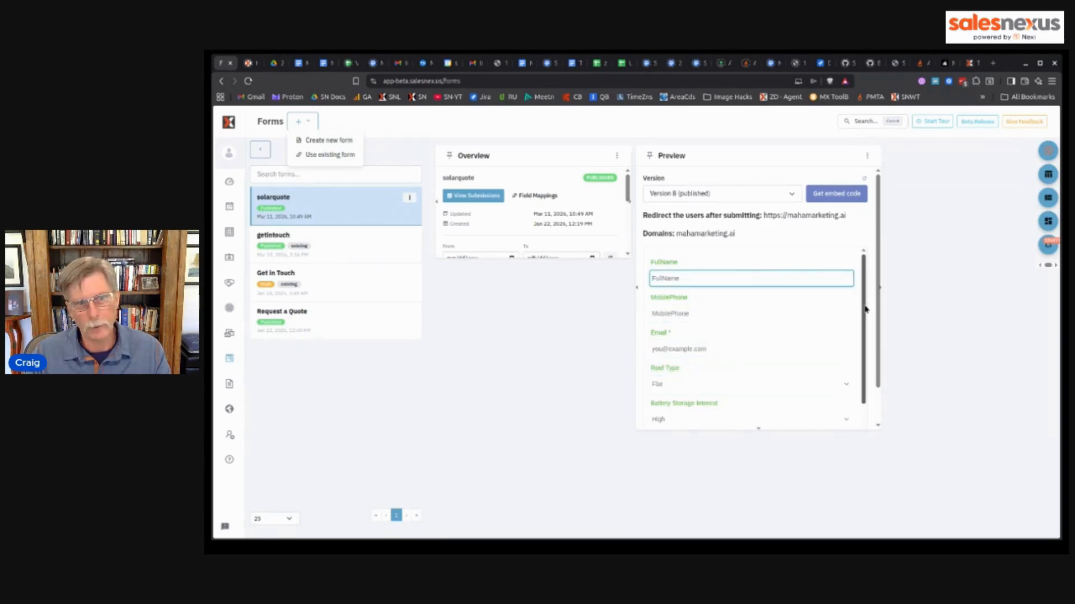
drag(866, 305, 866, 362)
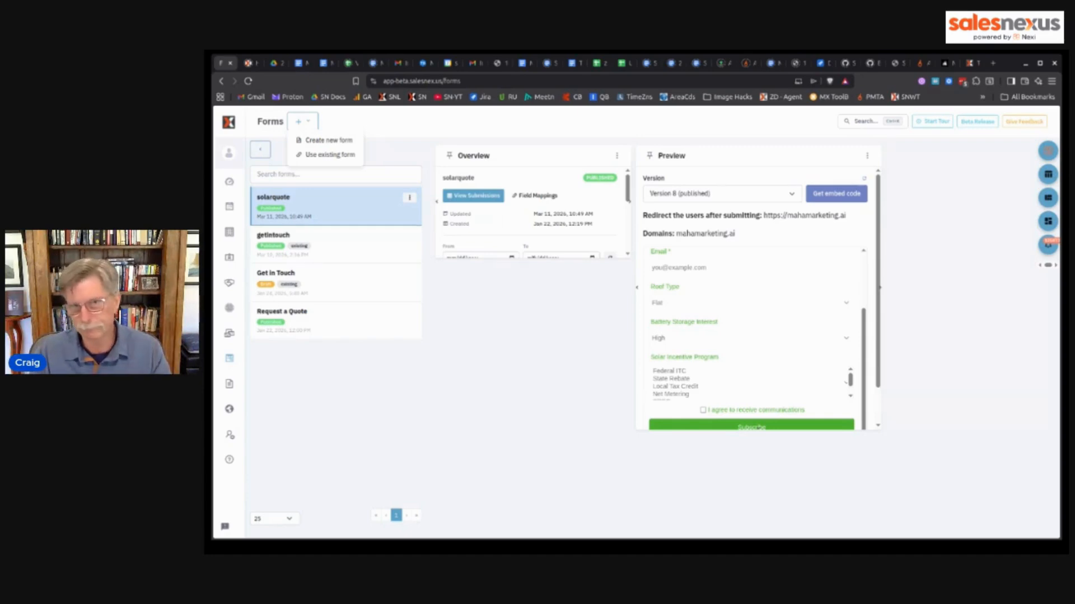
click(652, 371)
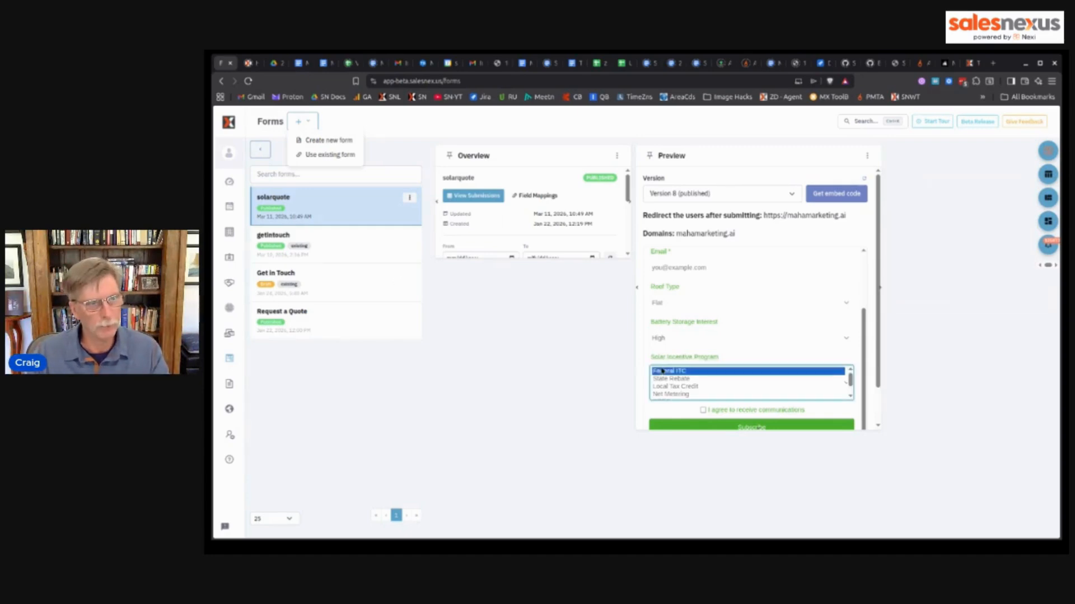
click(586, 369)
Open the account settings and view the email integrations, followed by the call integrations
mouse_move(239, 303)
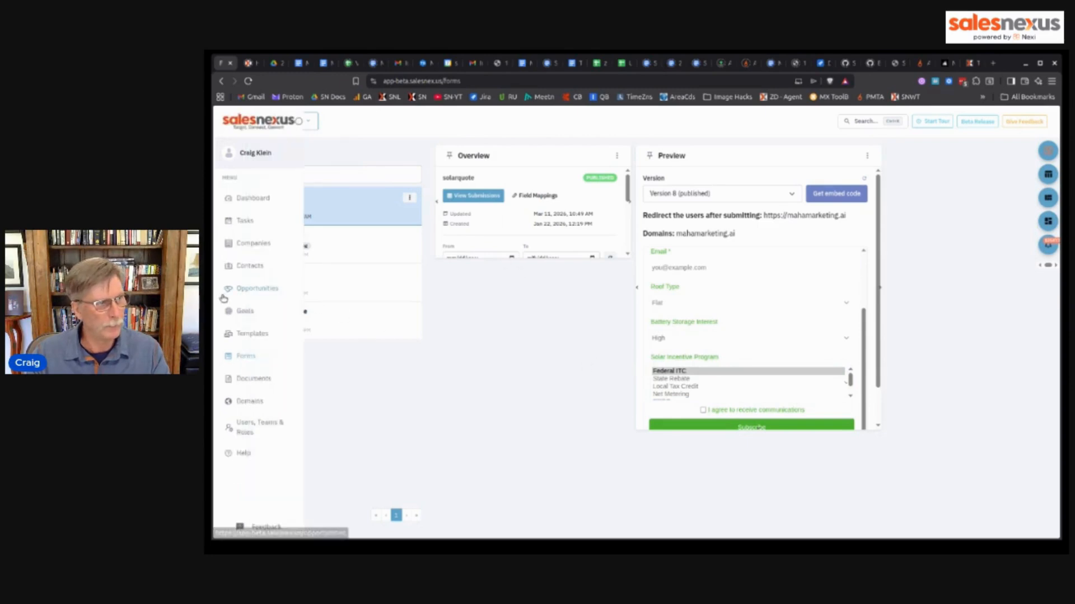
click(249, 155)
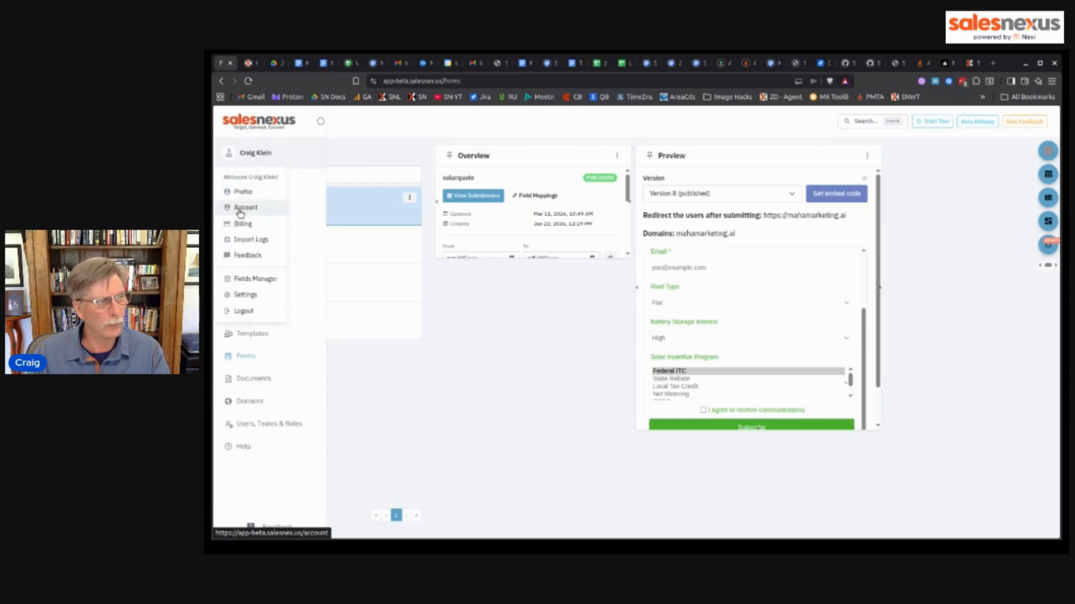
click(239, 154)
click(239, 154)
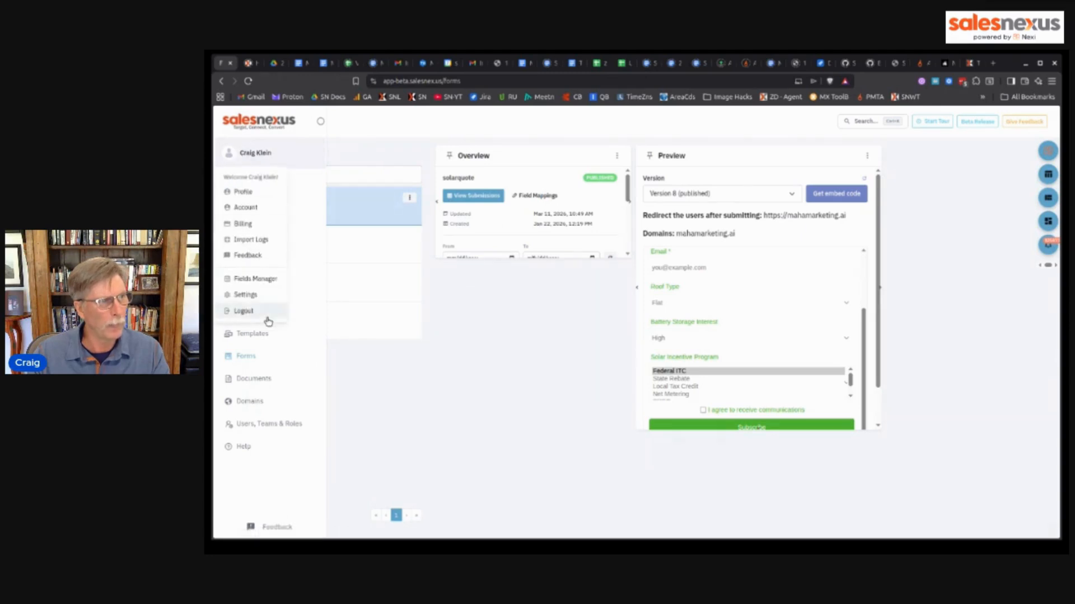
click(241, 295)
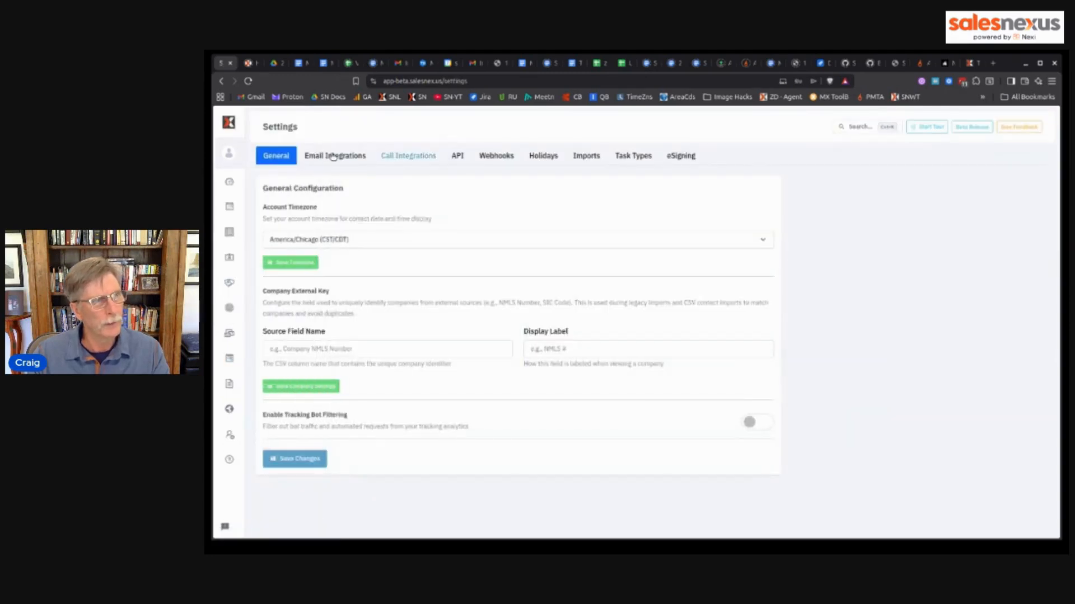
click(322, 157)
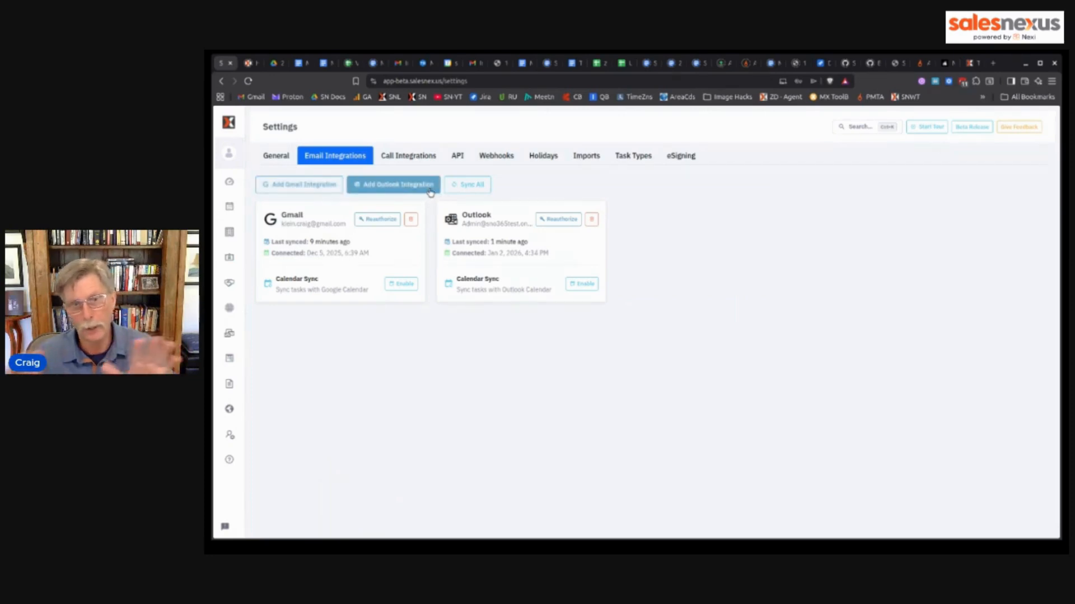
click(411, 158)
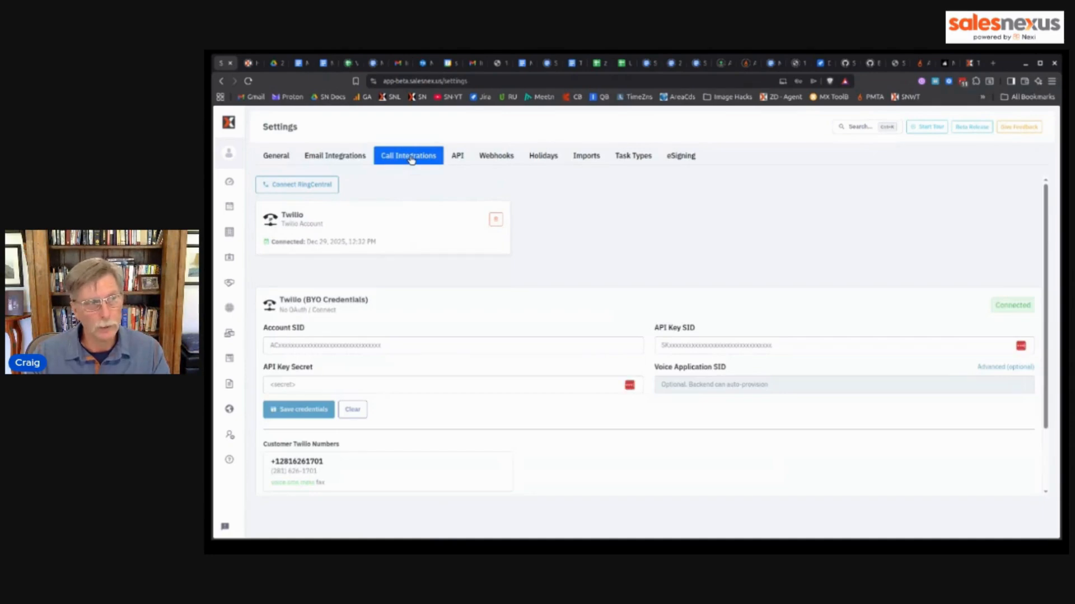